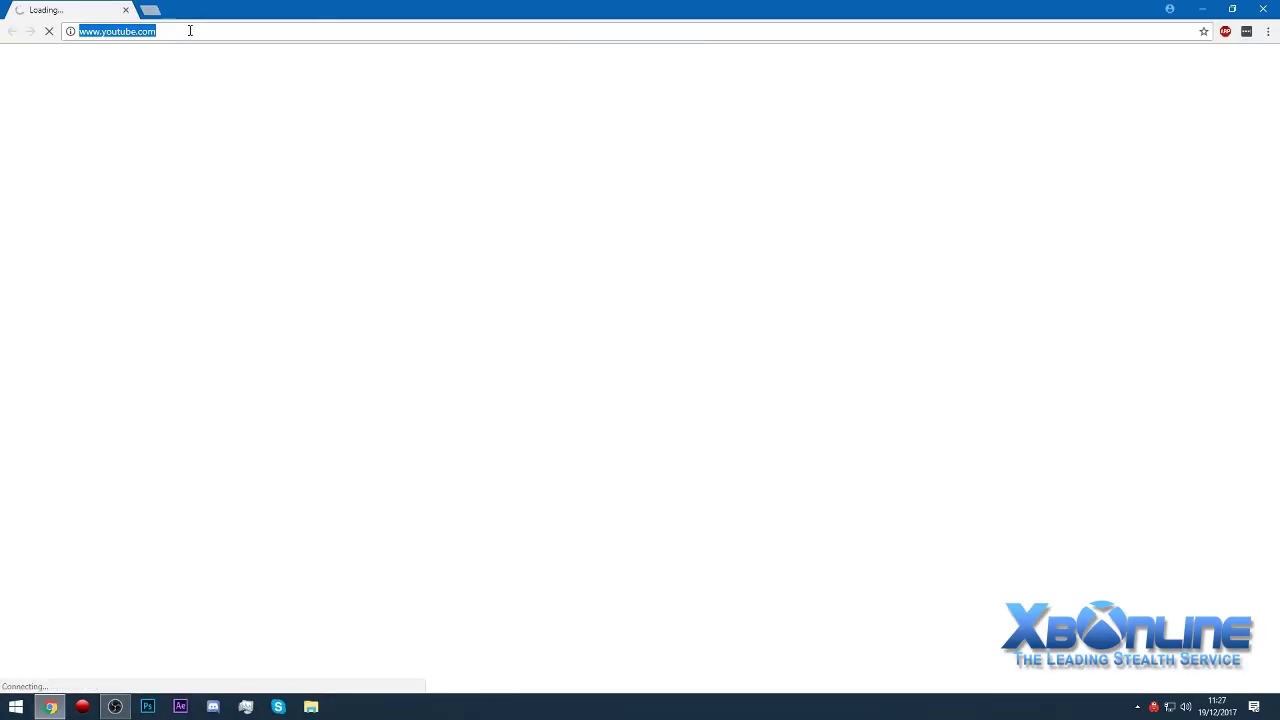
Start a search for 'xbonlinme' in Chrome while YouTube loads
type("xbonlinme")
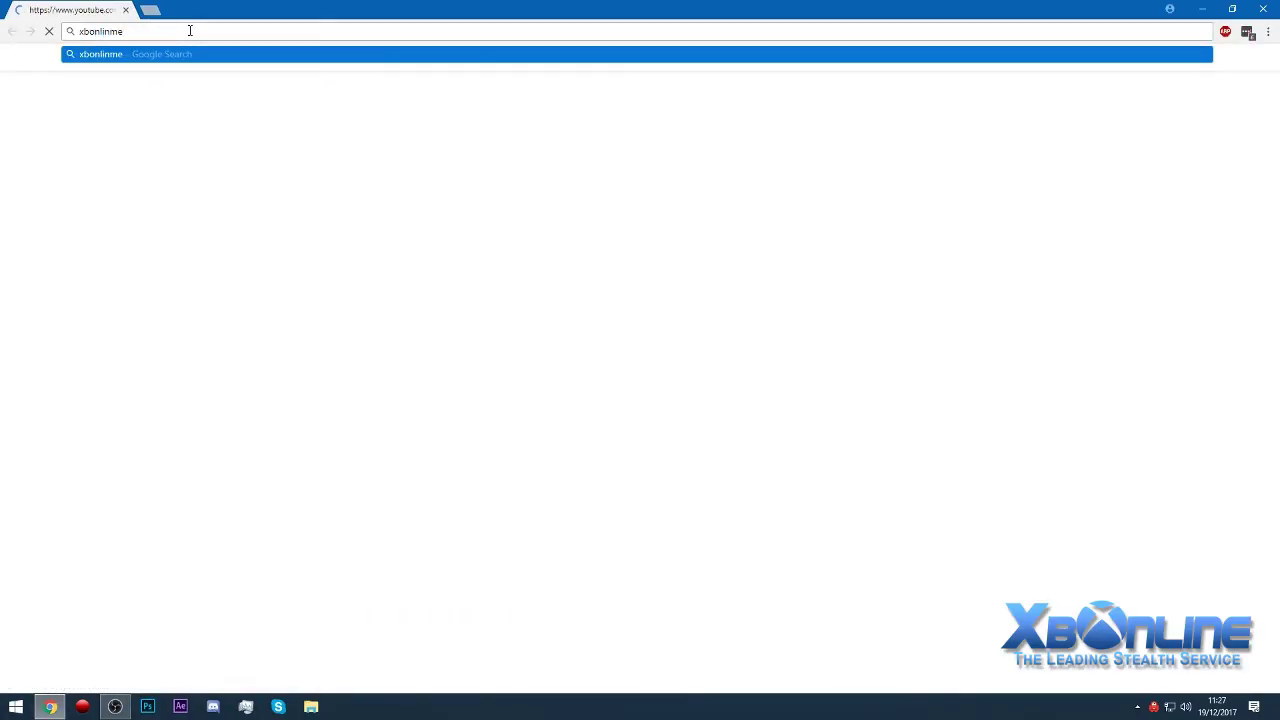
Go to xbonline.live, download the client, and open xbOnline.zip
key("BackSpace")
key("BackSpace")
type("e")
key("Return")
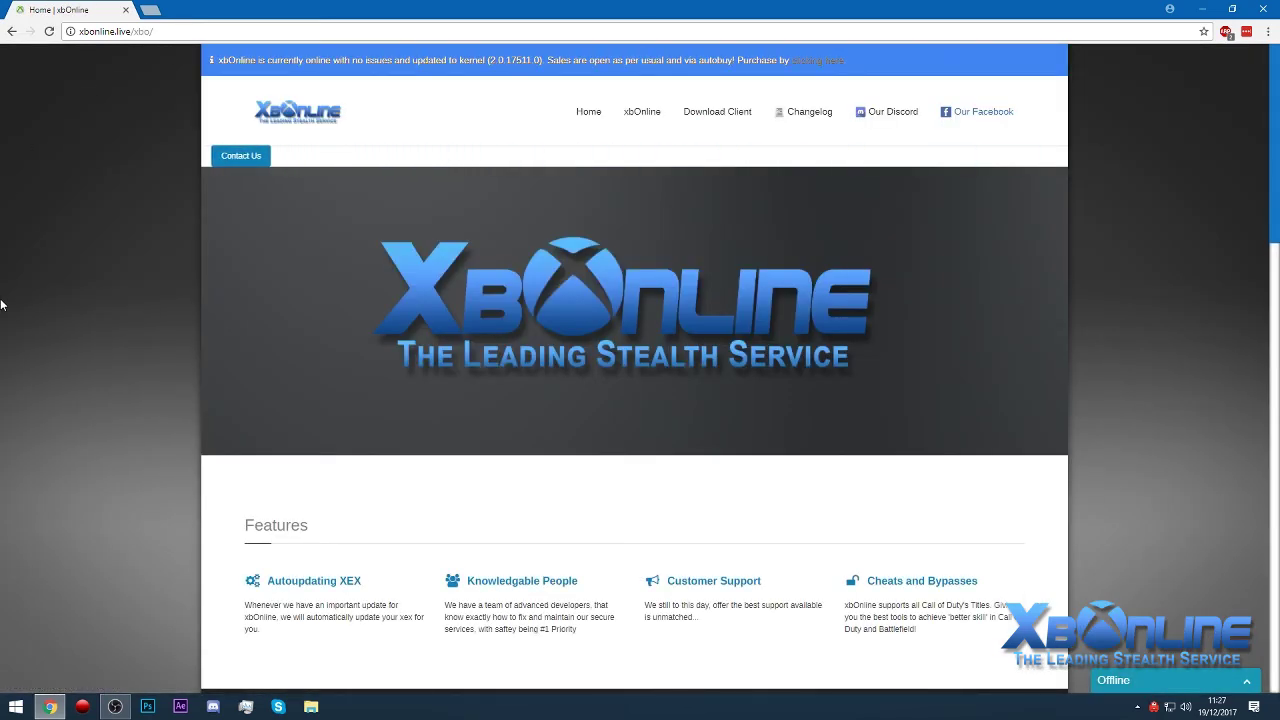
left_click(745, 121)
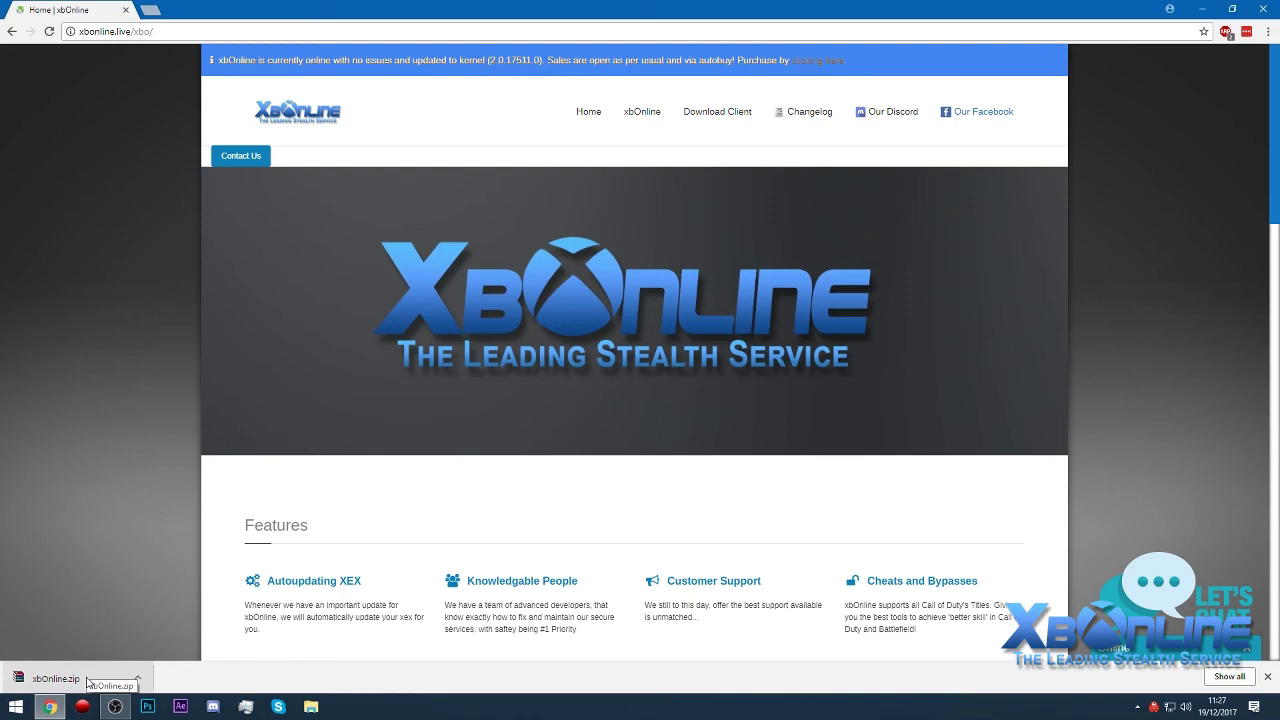
left_click(87, 682)
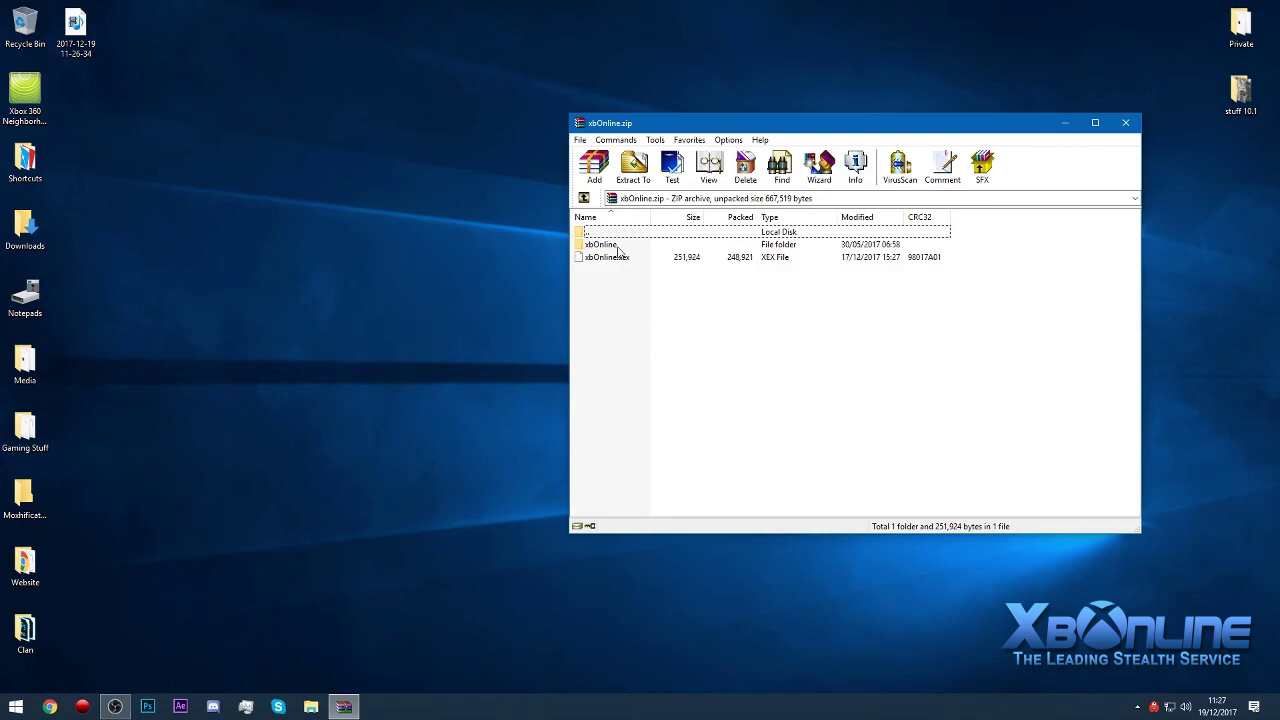
Open xbOnline\Plugins inside the archive and select all six plugin files, including JRPC.ini
double_click(617, 248)
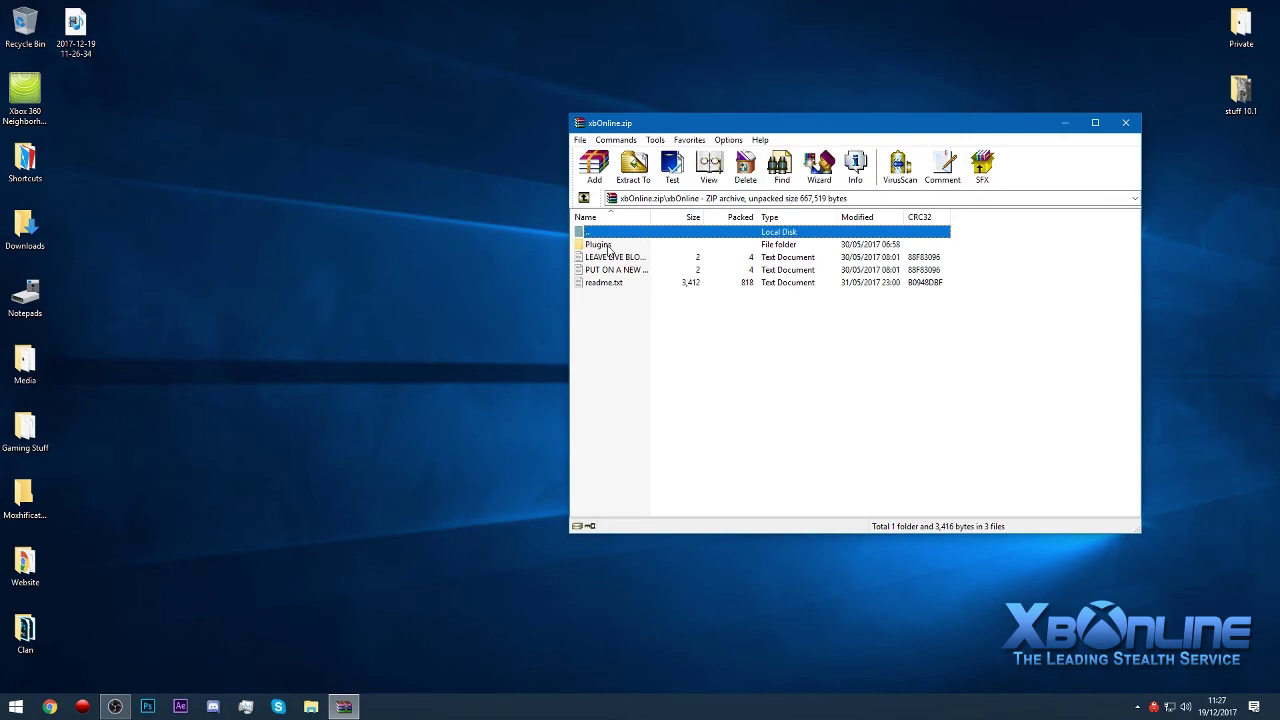
double_click(600, 245)
left_click_drag(610, 377, 608, 257)
left_click_drag(611, 357, 612, 257)
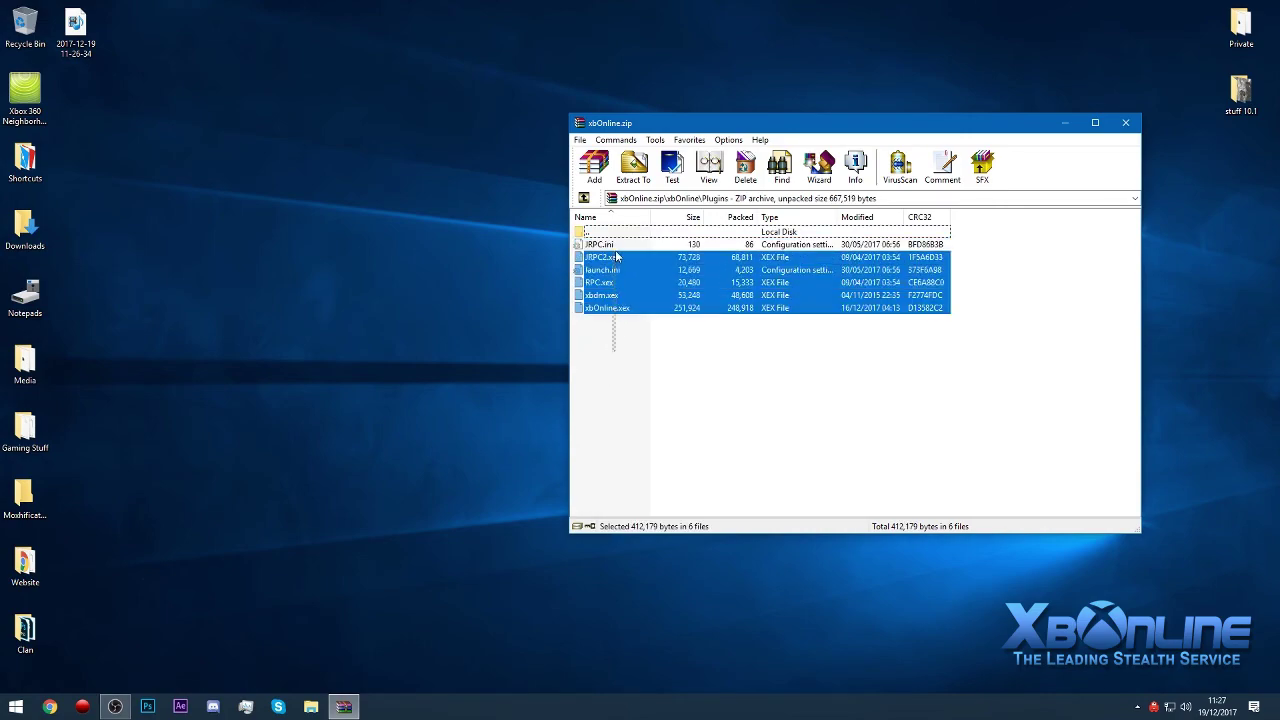
left_click_drag(612, 337, 610, 250)
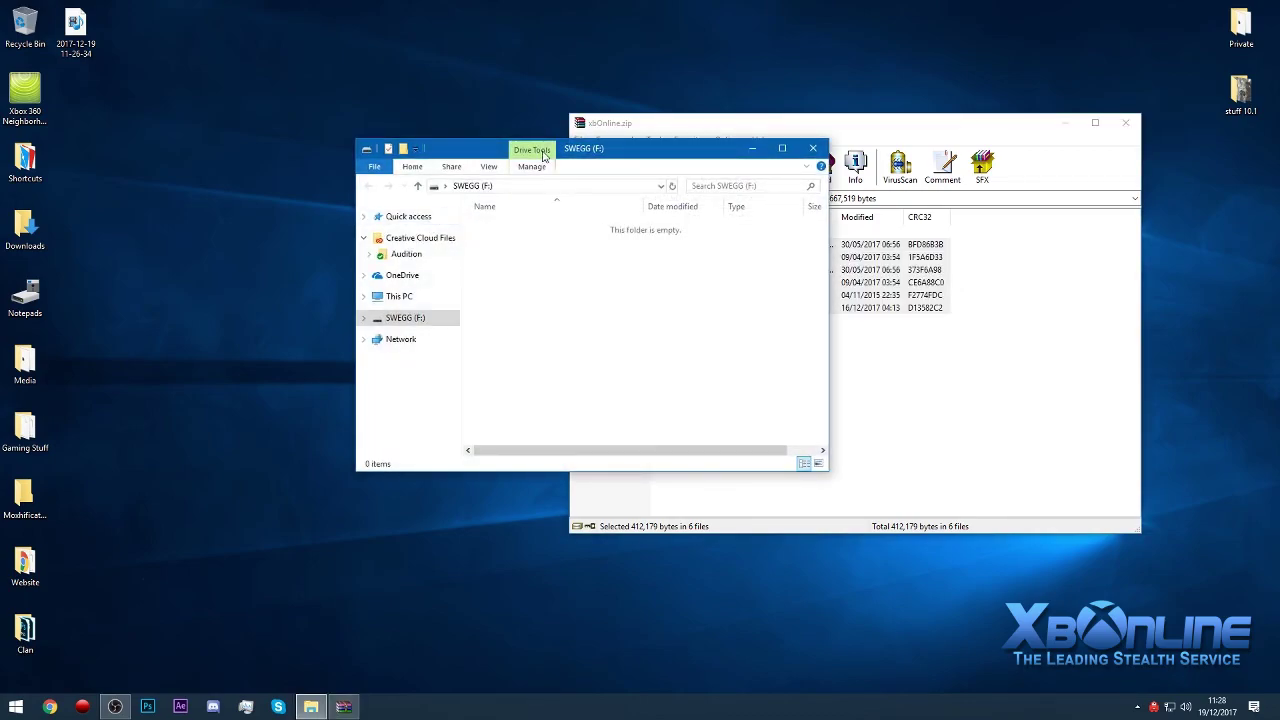
Copy the six plugin files onto SWEGG (F:), then close WinRAR and the F: drive window
left_click_drag(543, 155, 356, 164)
left_click(606, 386)
left_click_drag(627, 383, 603, 248)
left_click(604, 246)
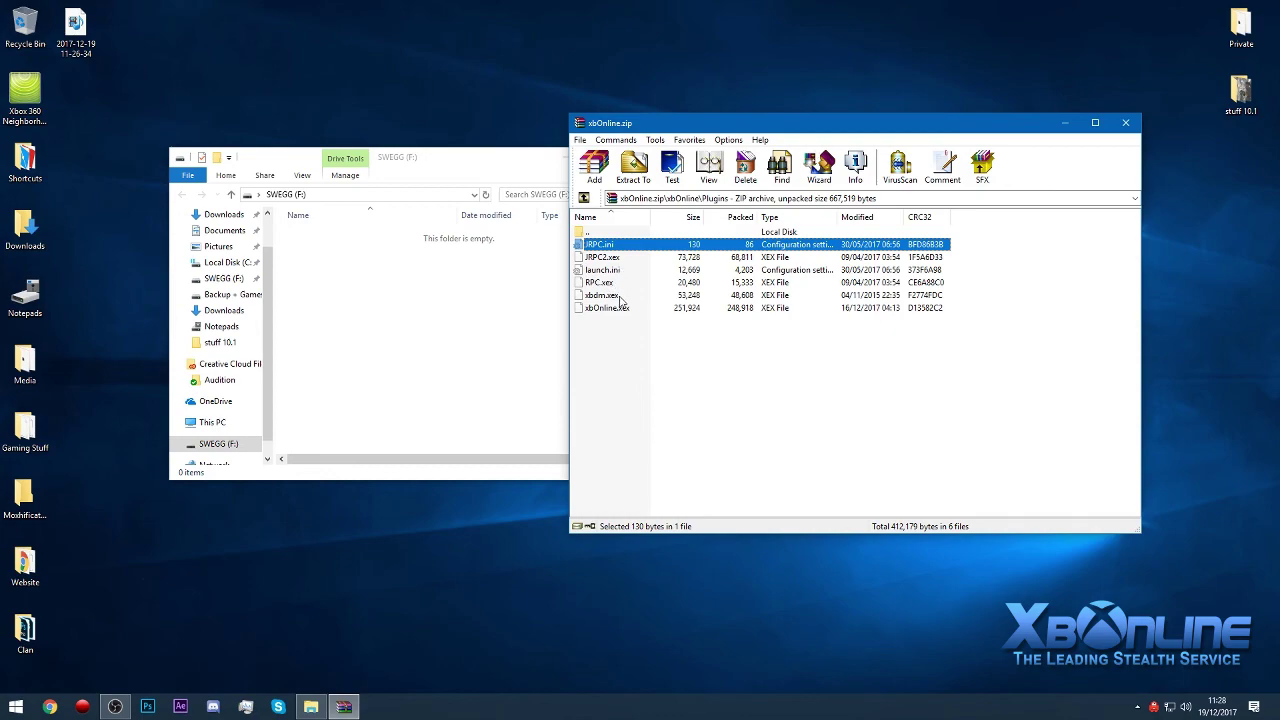
left_click_drag(616, 326, 391, 309)
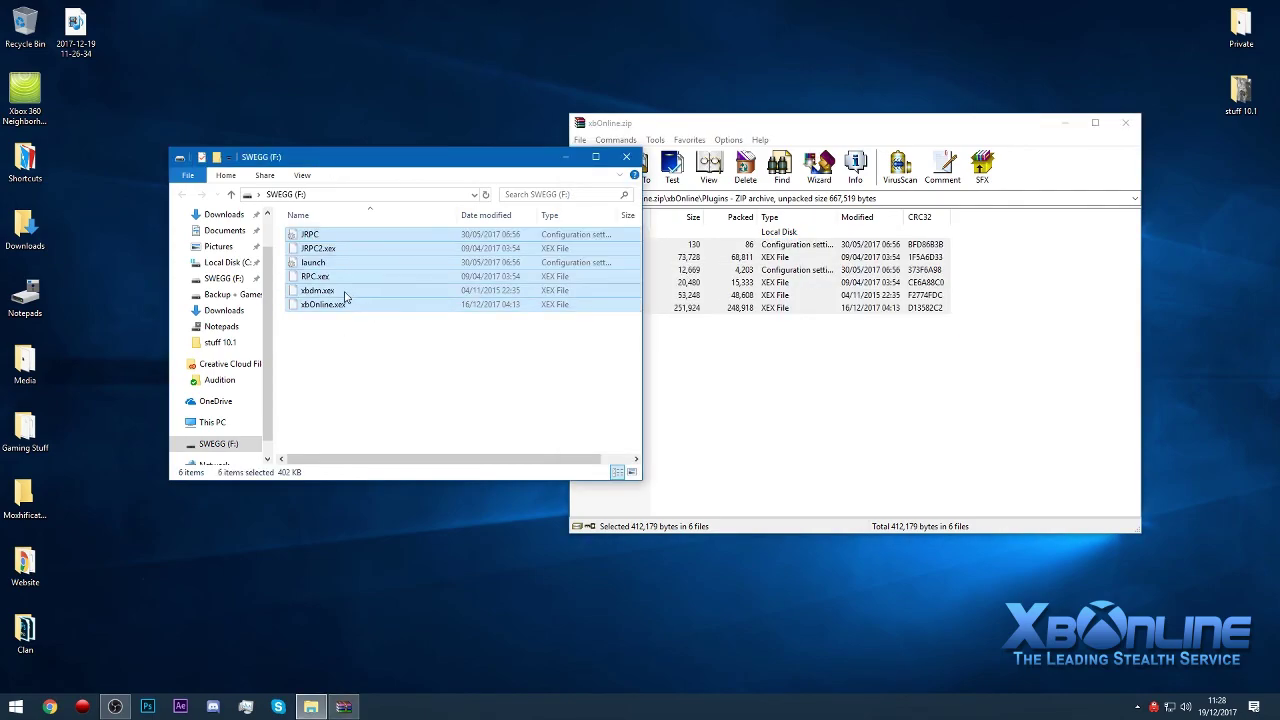
left_click(1126, 126)
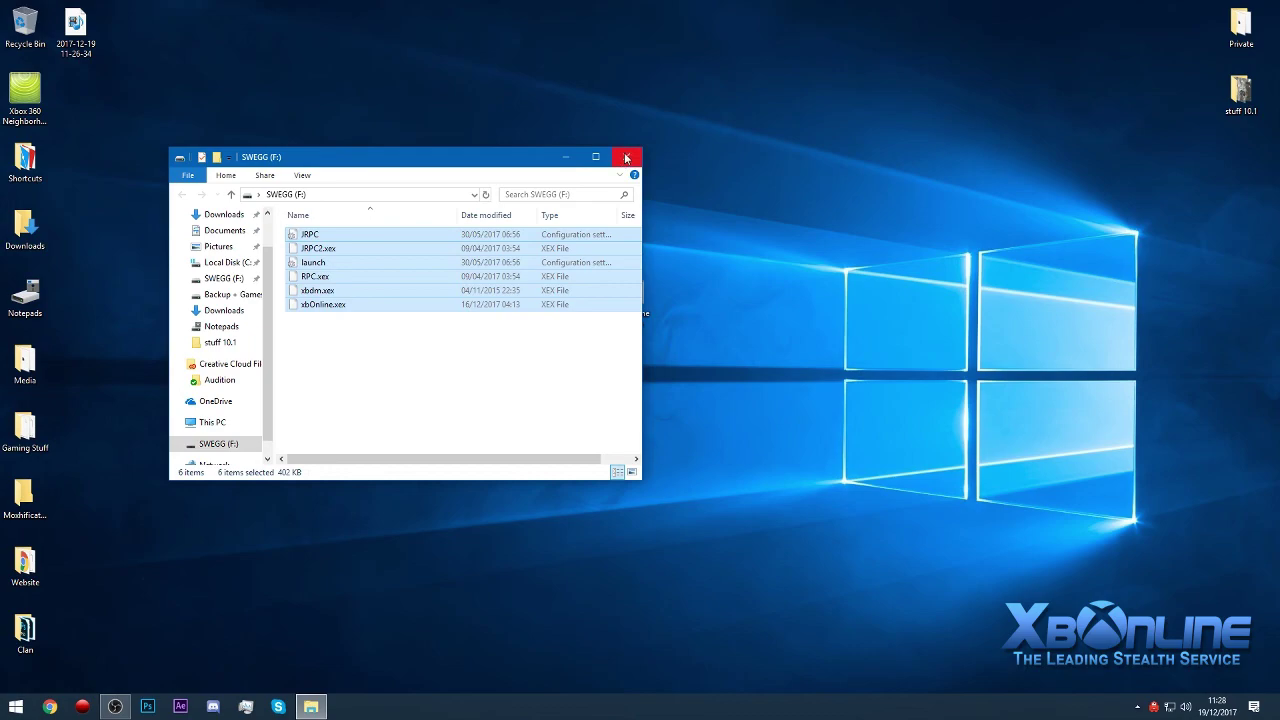
left_click(627, 157)
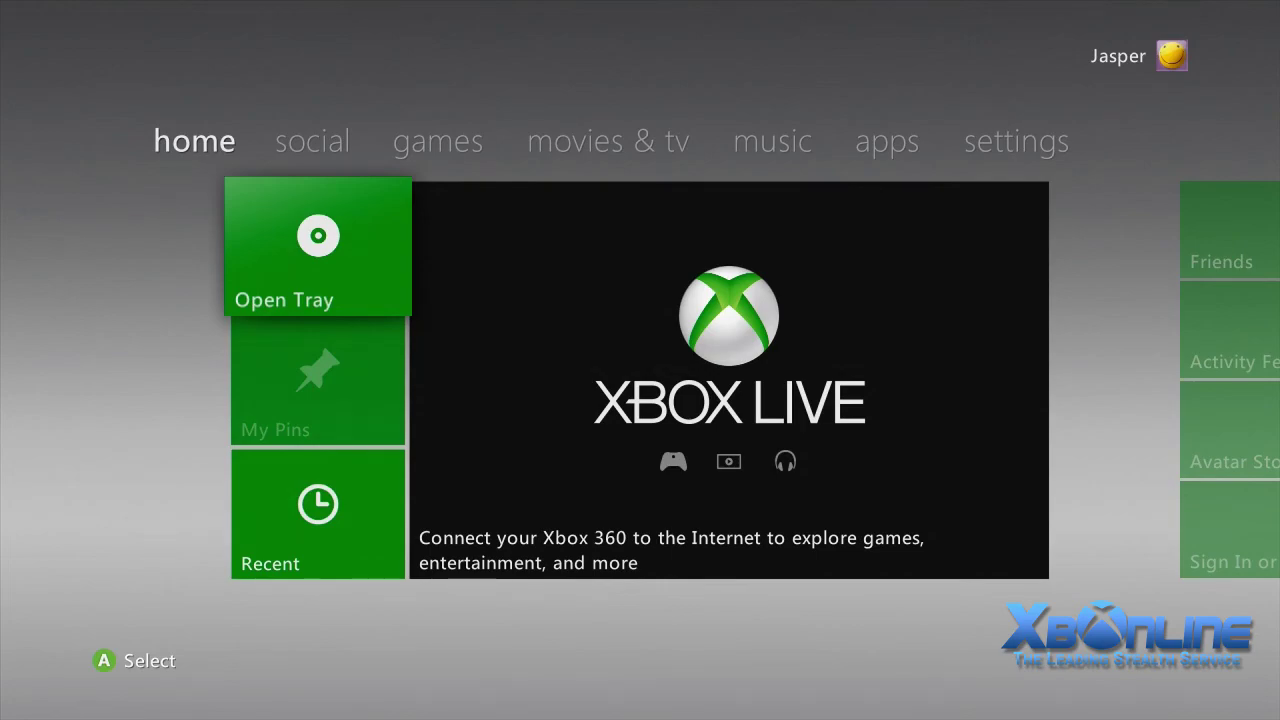
From the Xbox Guide, open My Games and browse the installed titles
key("super")
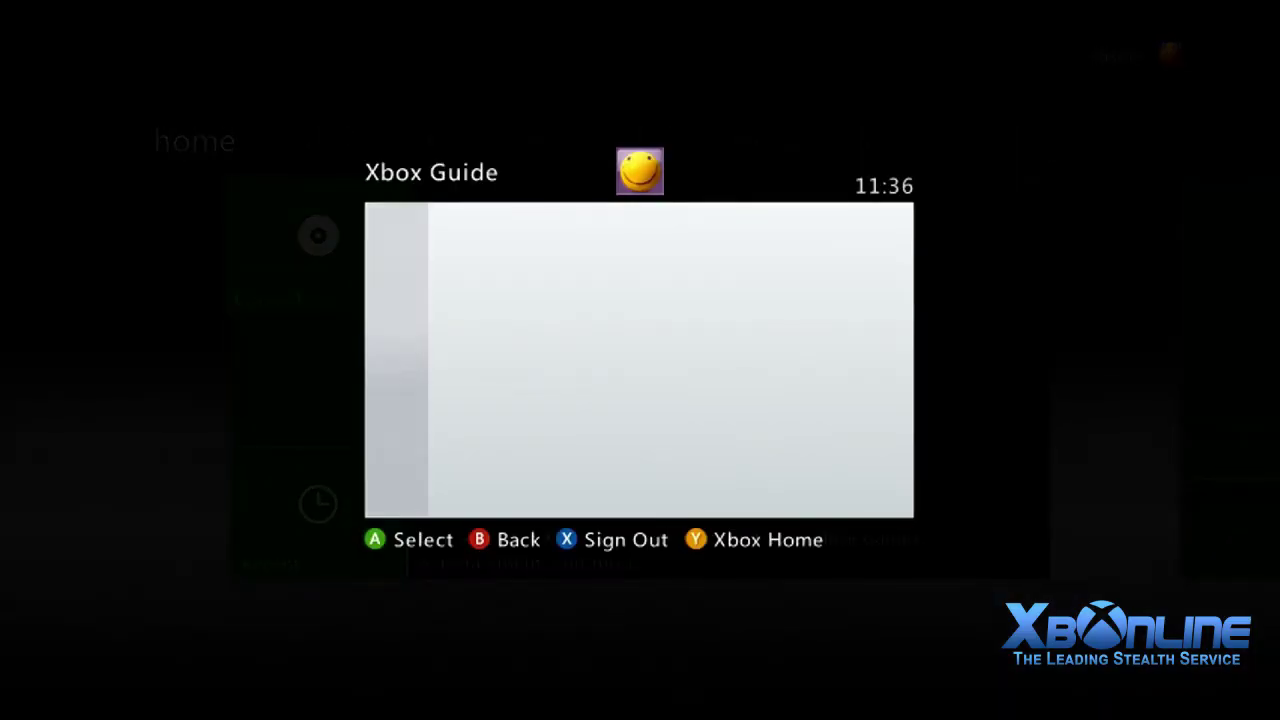
key("Left")
key("Down")
key("Down")
key("Down")
key("Return")
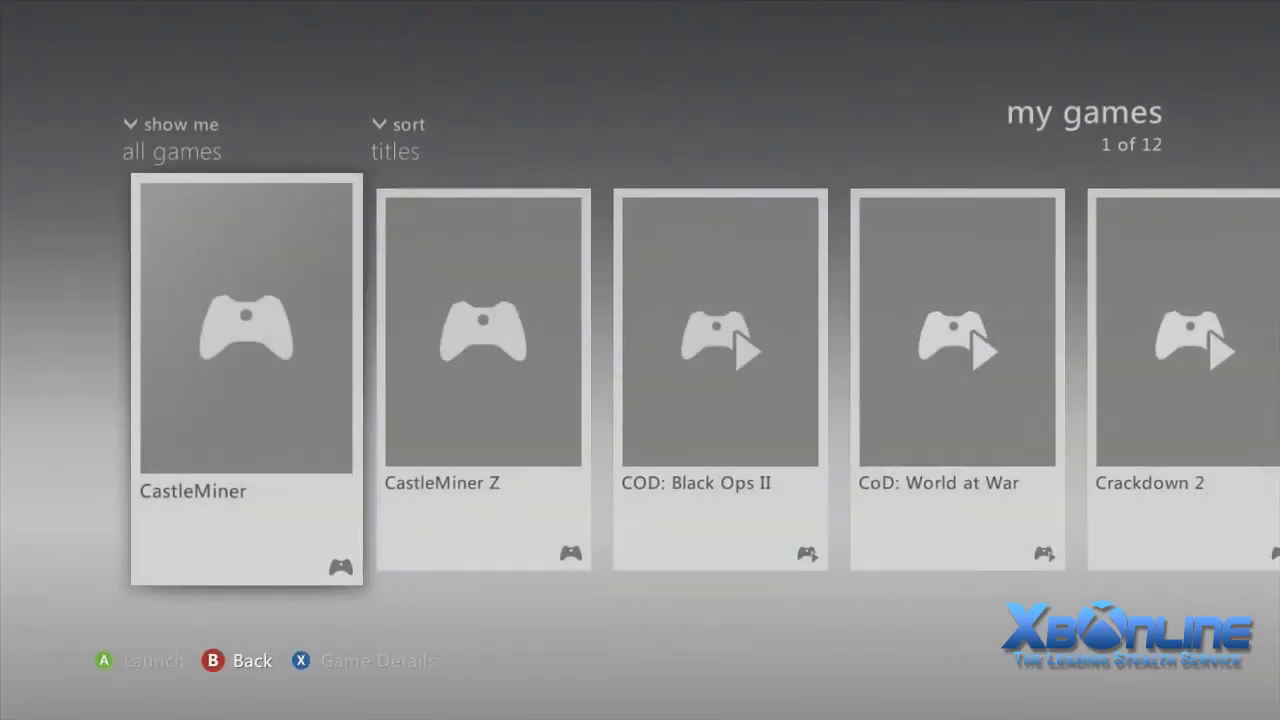
key("Right")
key("Right")
key("Right")
key("Right")
key("Right")
key("Right")
key("Right")
key("Right")
key("Right")
key("Right")
key("Right")
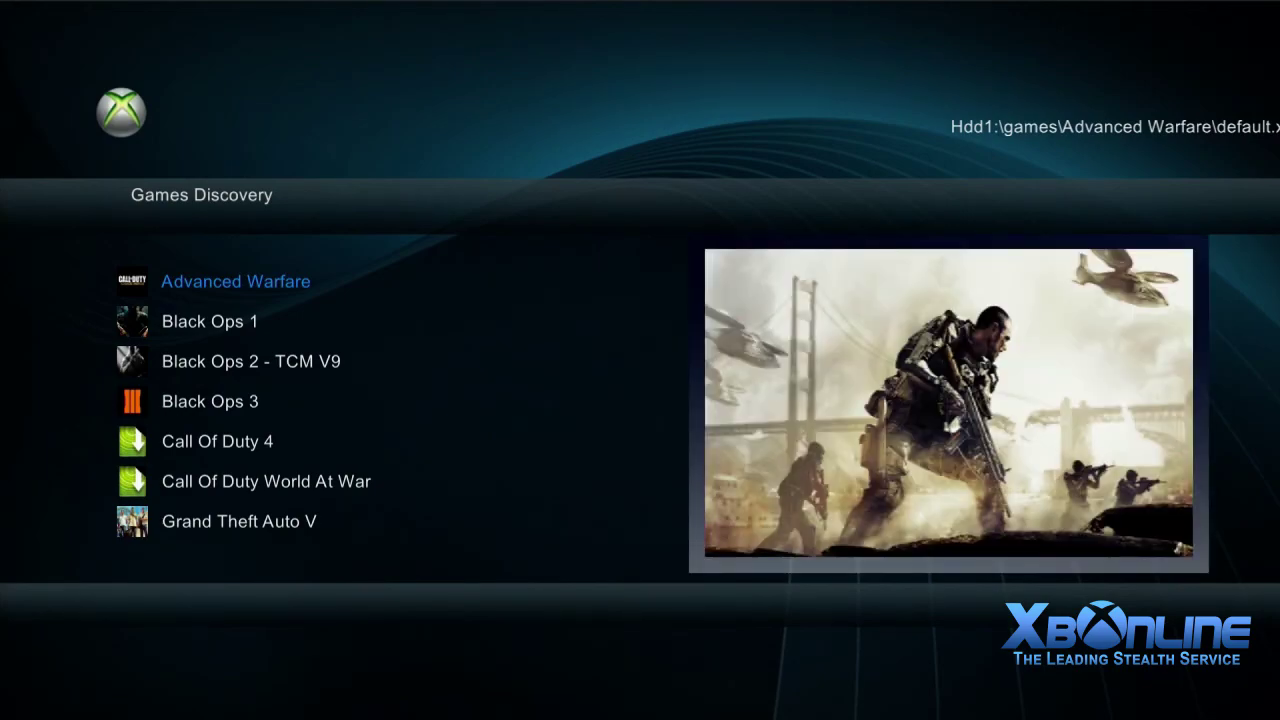
Open Usb0 and move through its xbOnline files to select JRPC.ini
key("Escape")
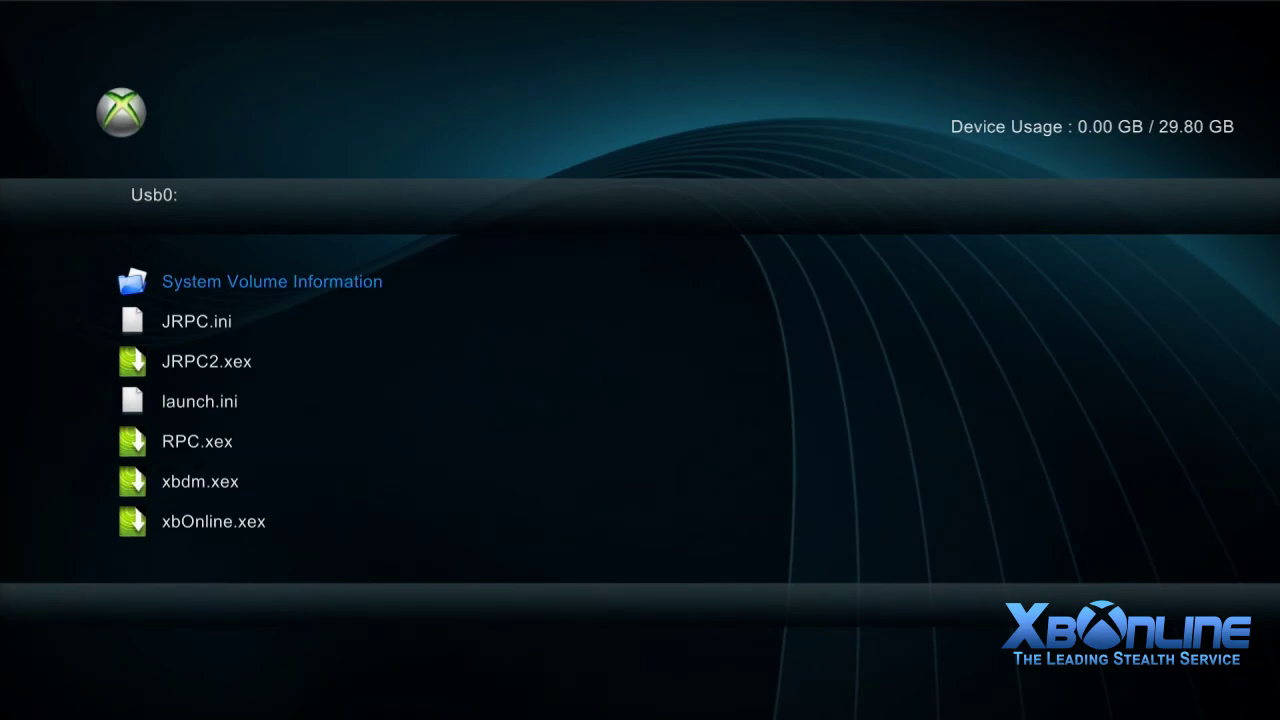
key("Up")
key("Up")
key("Up")
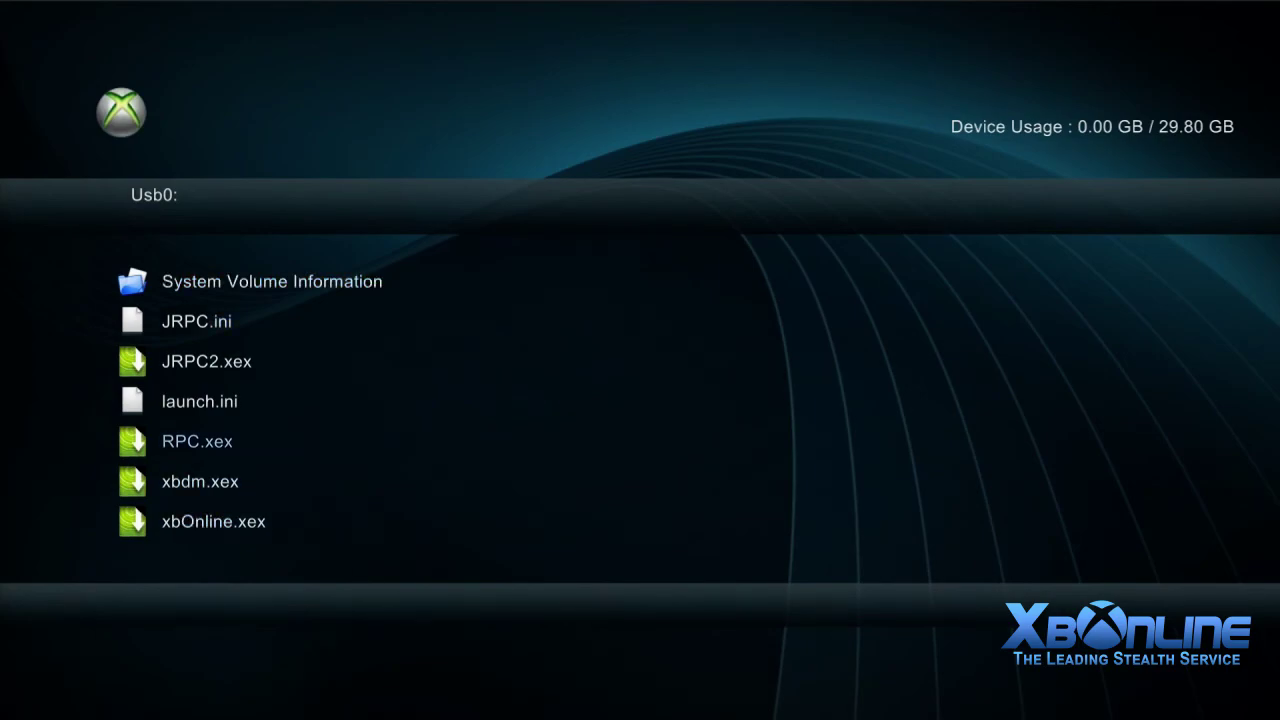
key("Up")
key("Up")
key("Up")
key("Up")
key("Down")
key("Down")
key("Down")
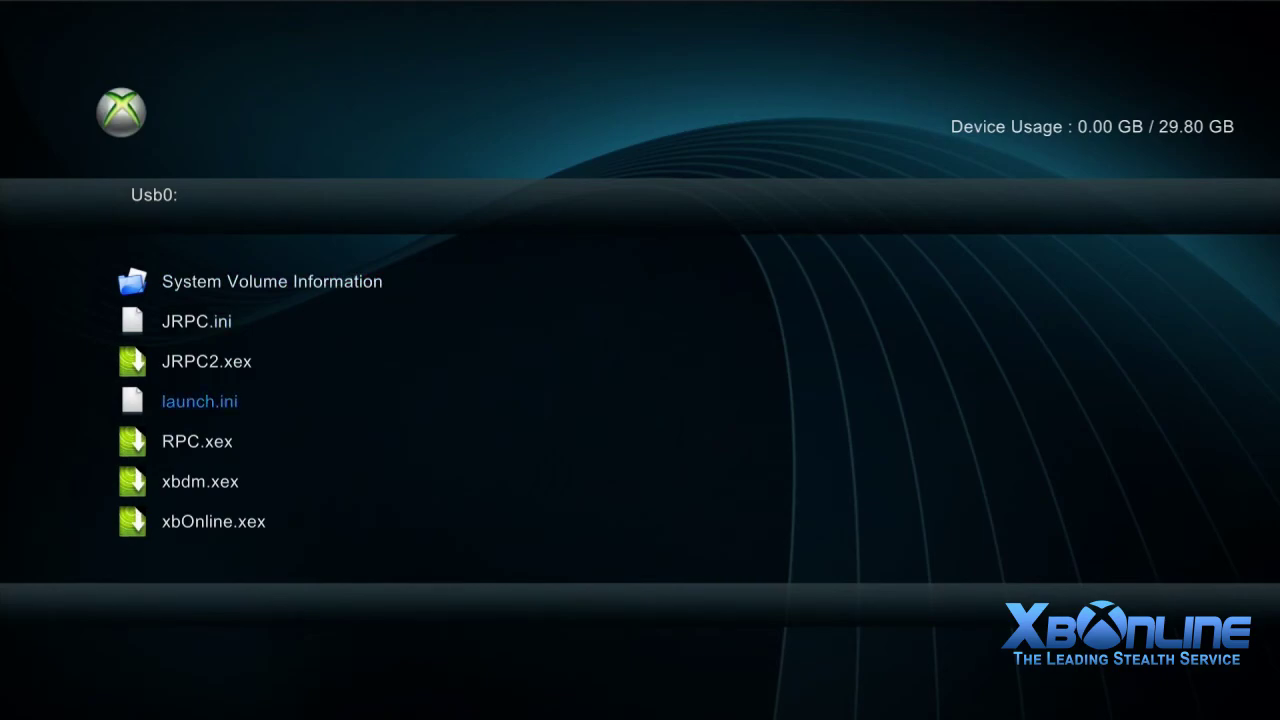
key("Up")
key("Up")
key("Down")
key("Up")
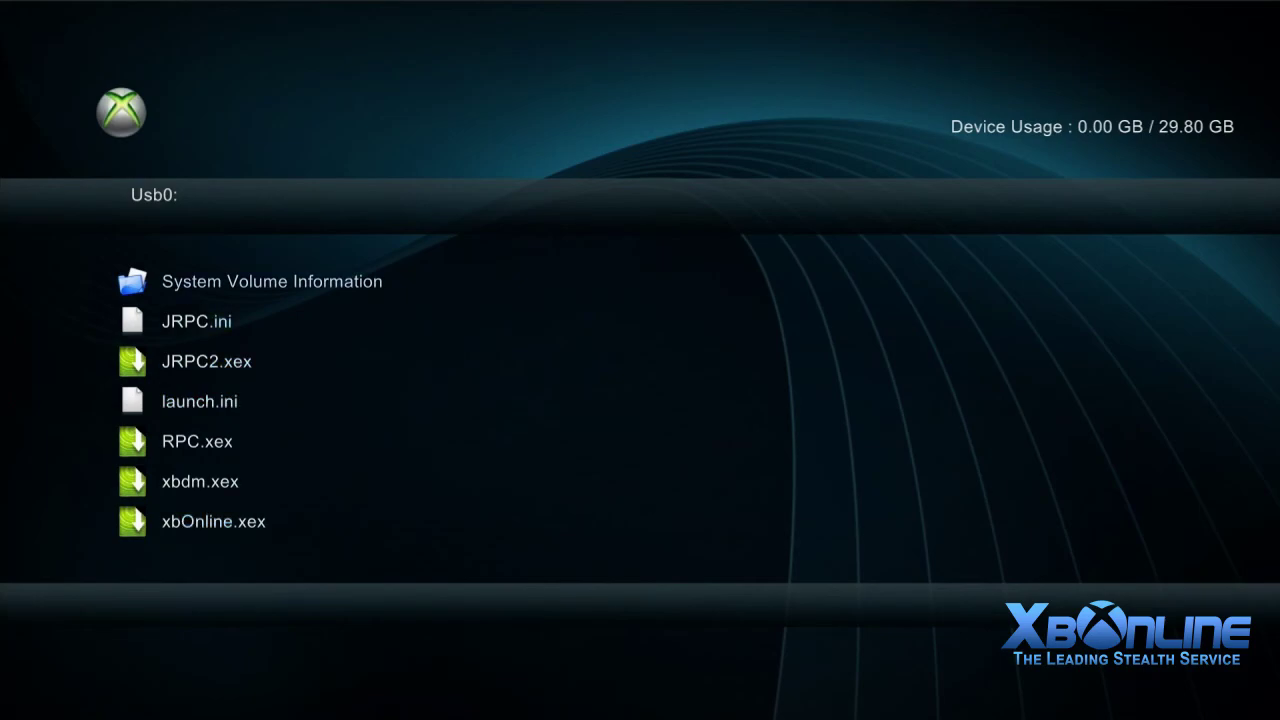
key("Up")
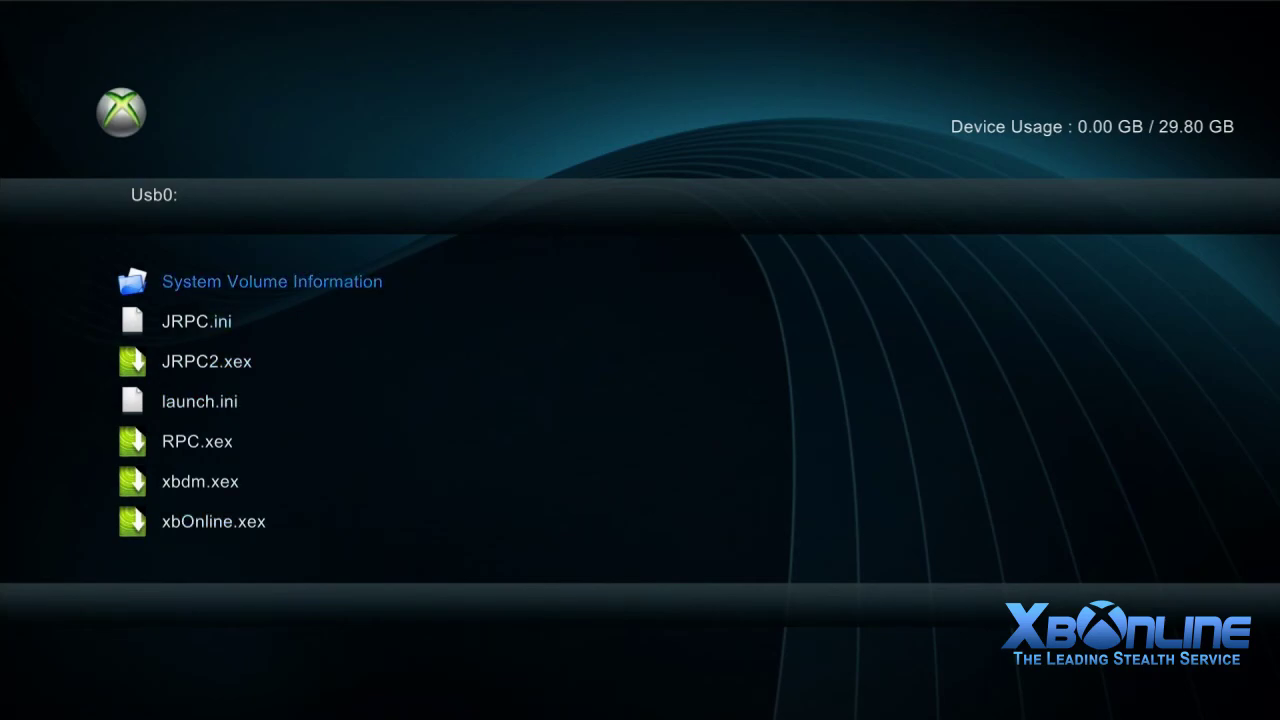
key("Down")
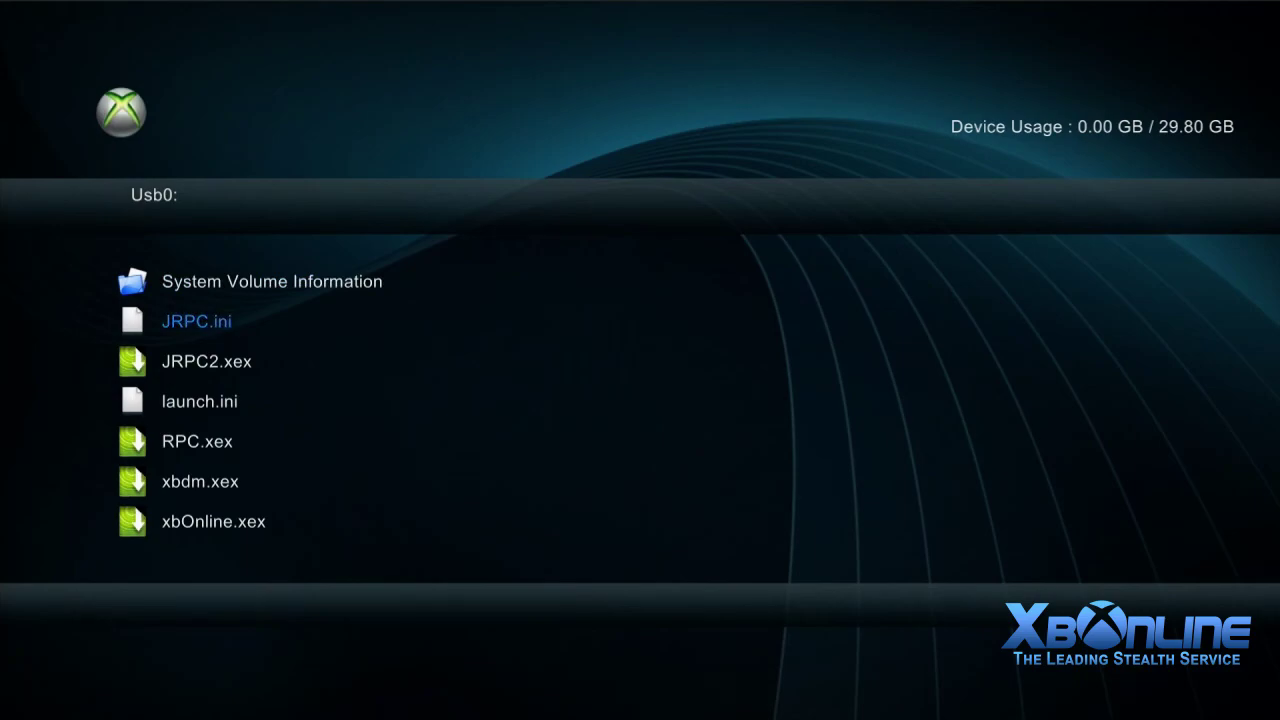
key("Down")
key("Down")
key("Down")
key("Down")
key("Down")
Copy JRPC.ini from Usb0 and paste it into the Hdd1 root
key("Down")
key("Down")
key("Down")
key("Down")
key("Up")
key("Up")
key("Menu")
key("Return")
key("Down")
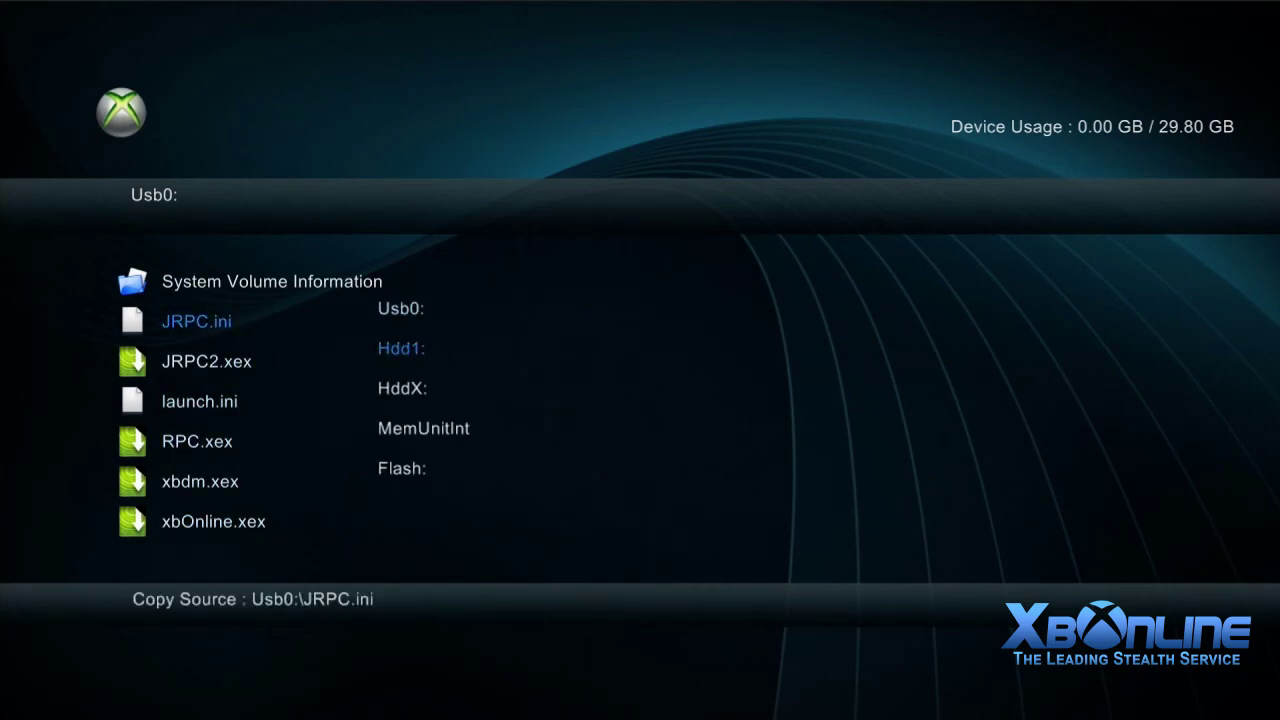
key("Return")
key("Menu")
key("Down")
key("Down")
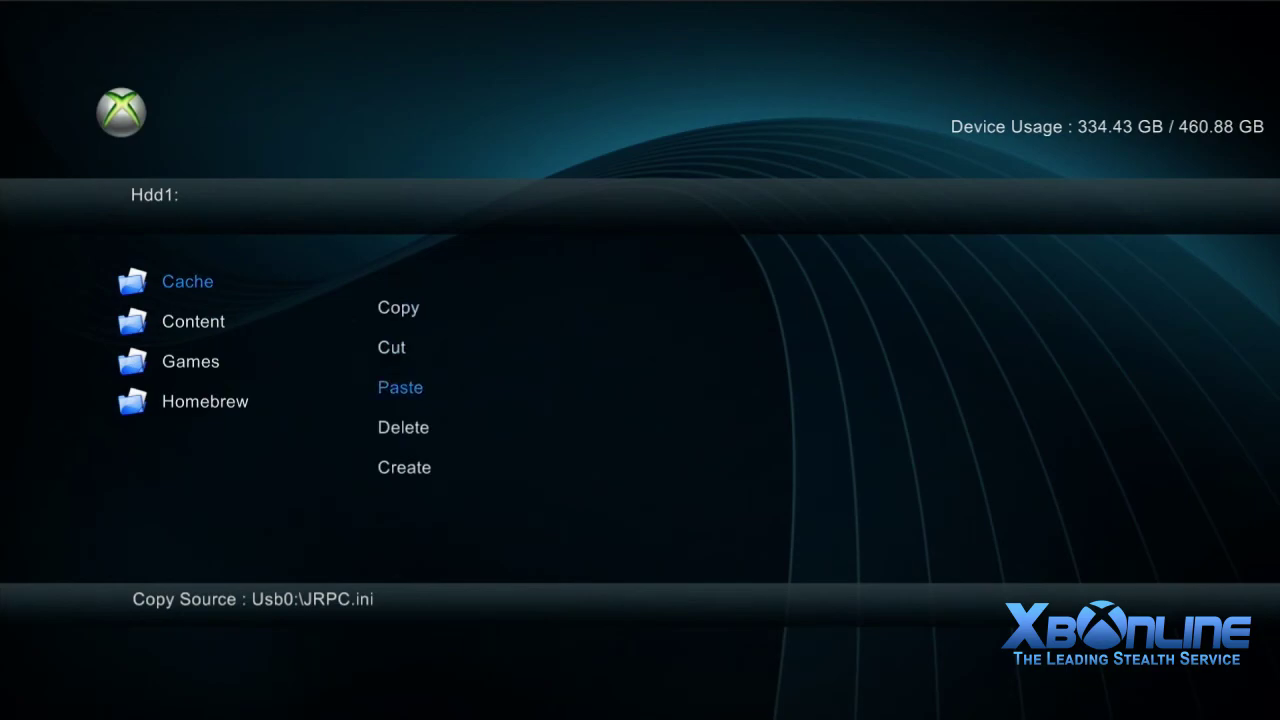
key("Return")
key("Escape")
key("Return")
key("Down")
Copy JRPC2.xex from Usb0 and paste it into the Hdd1 root
key("Menu")
key("Return")
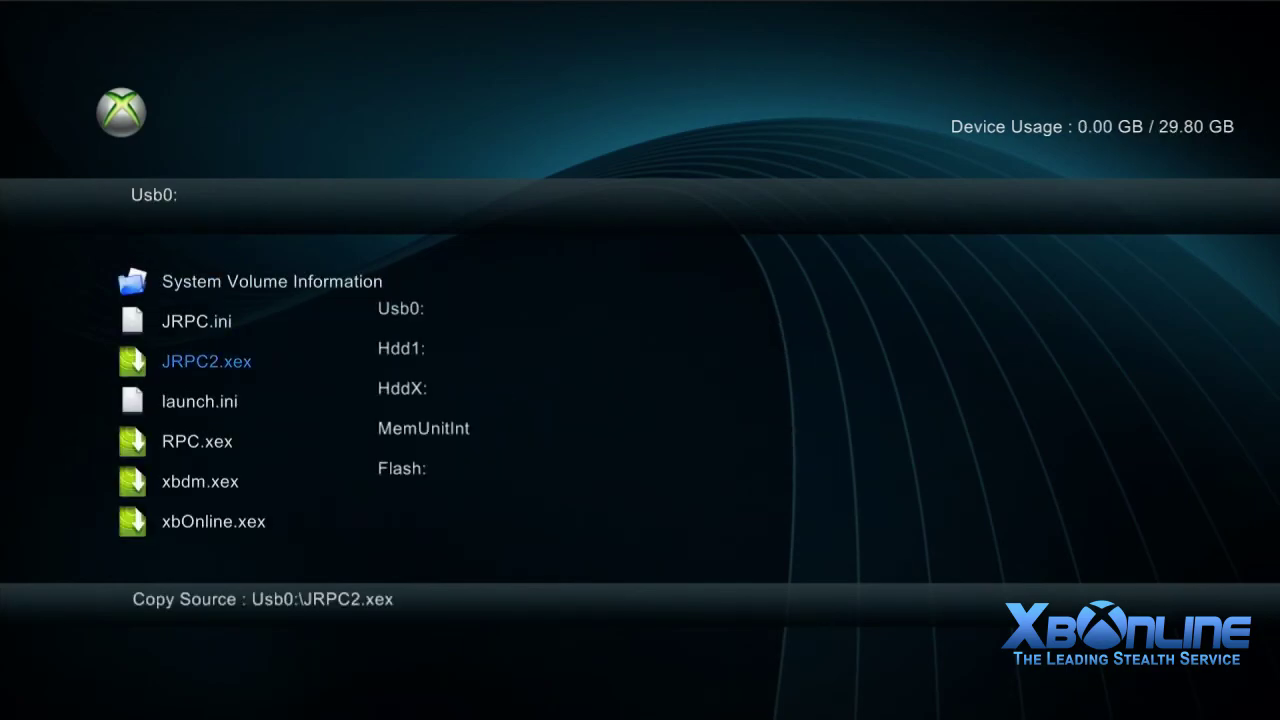
key("Down")
key("Return")
key("Menu")
key("Down")
key("Down")
key("Return")
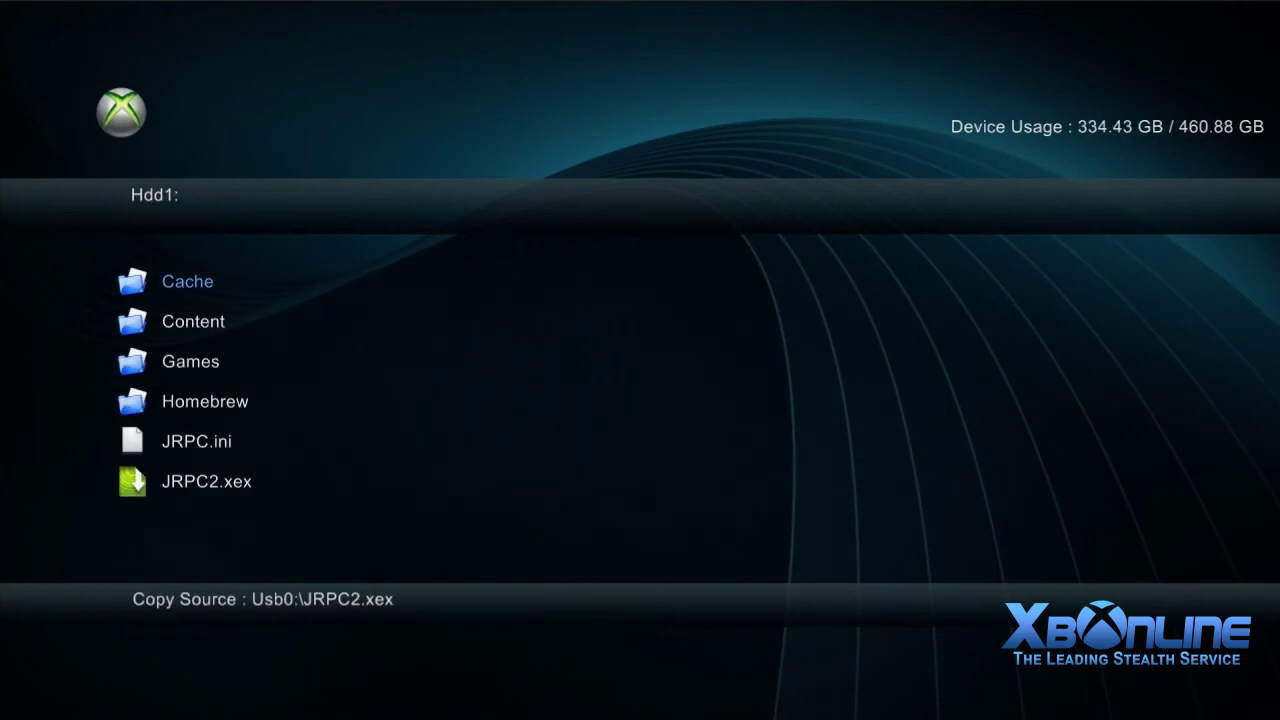
key("Escape")
Copy launch.ini from Usb0 and paste it into the Hdd1 root
key("Up")
key("Return")
key("Down")
key("Down")
key("Down")
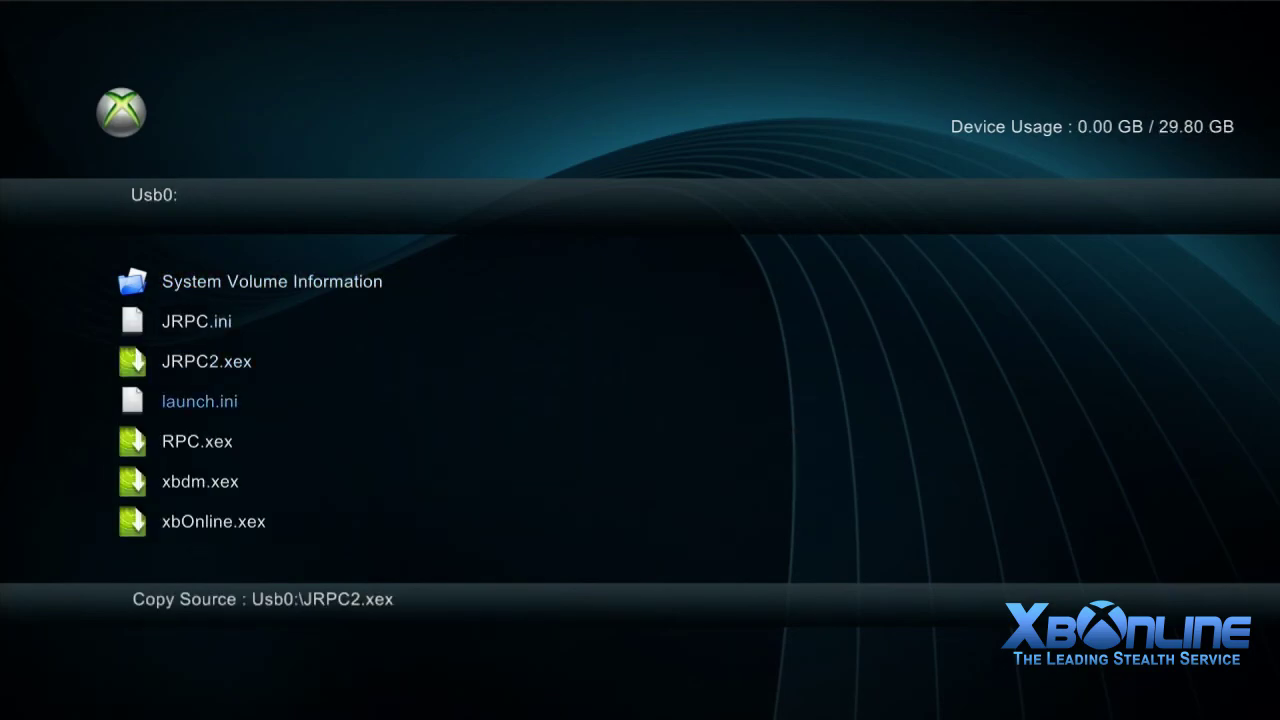
key("Menu")
key("Down")
key("Up")
key("Return")
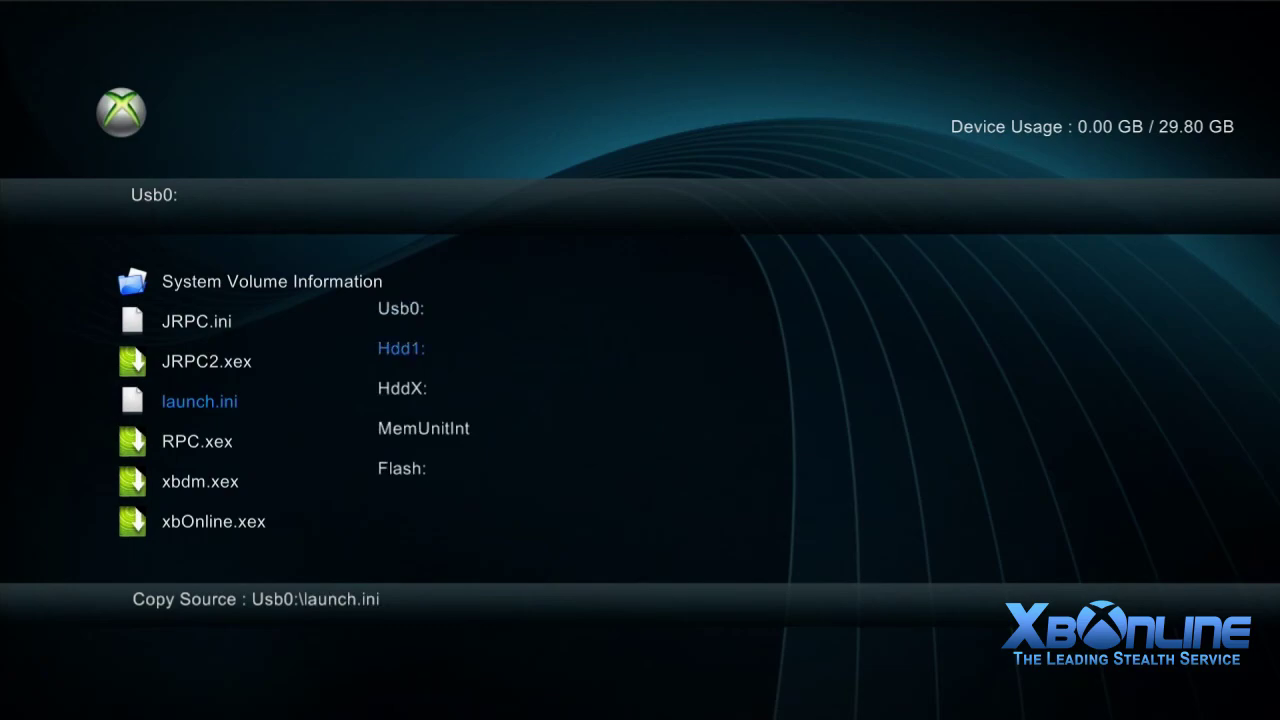
key("Return")
key("Menu")
key("Down")
key("Down")
key("Return")
key("Up")
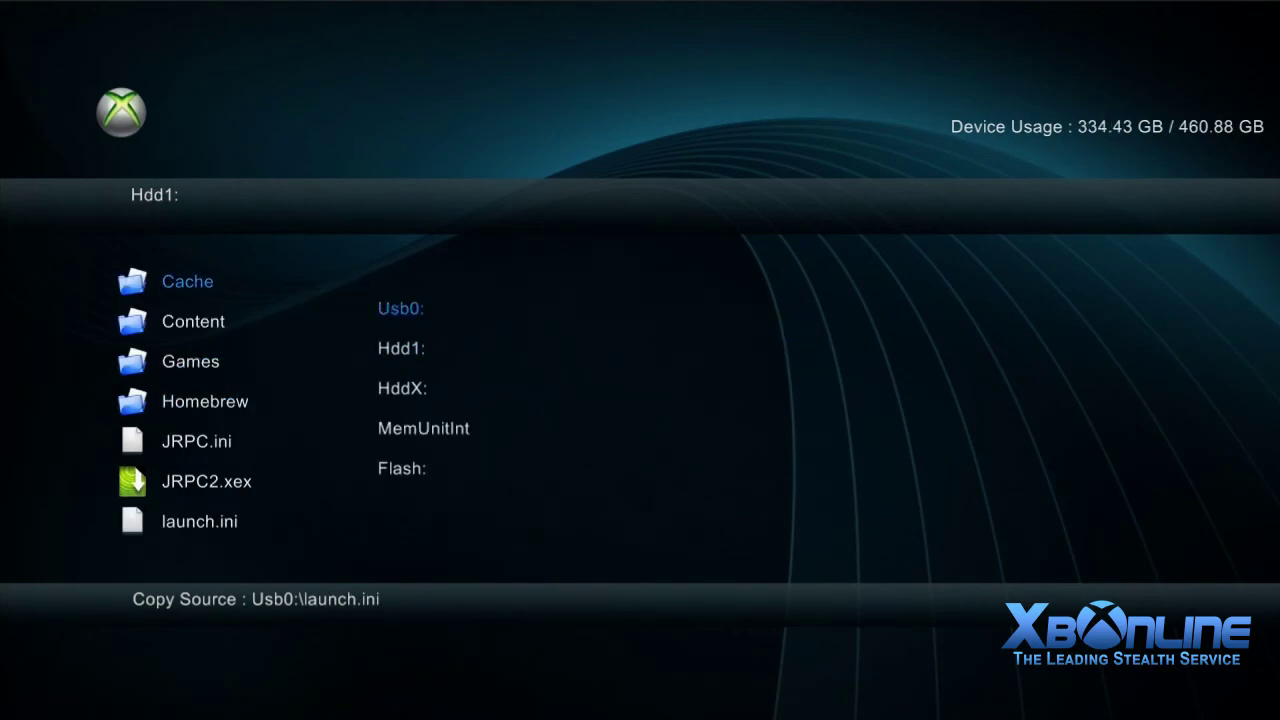
Copy RPC.xex from Usb0 and paste it into the Hdd1 root
key("Return")
key("Down")
key("Down")
key("Down")
key("Menu")
key("Up")
key("Up")
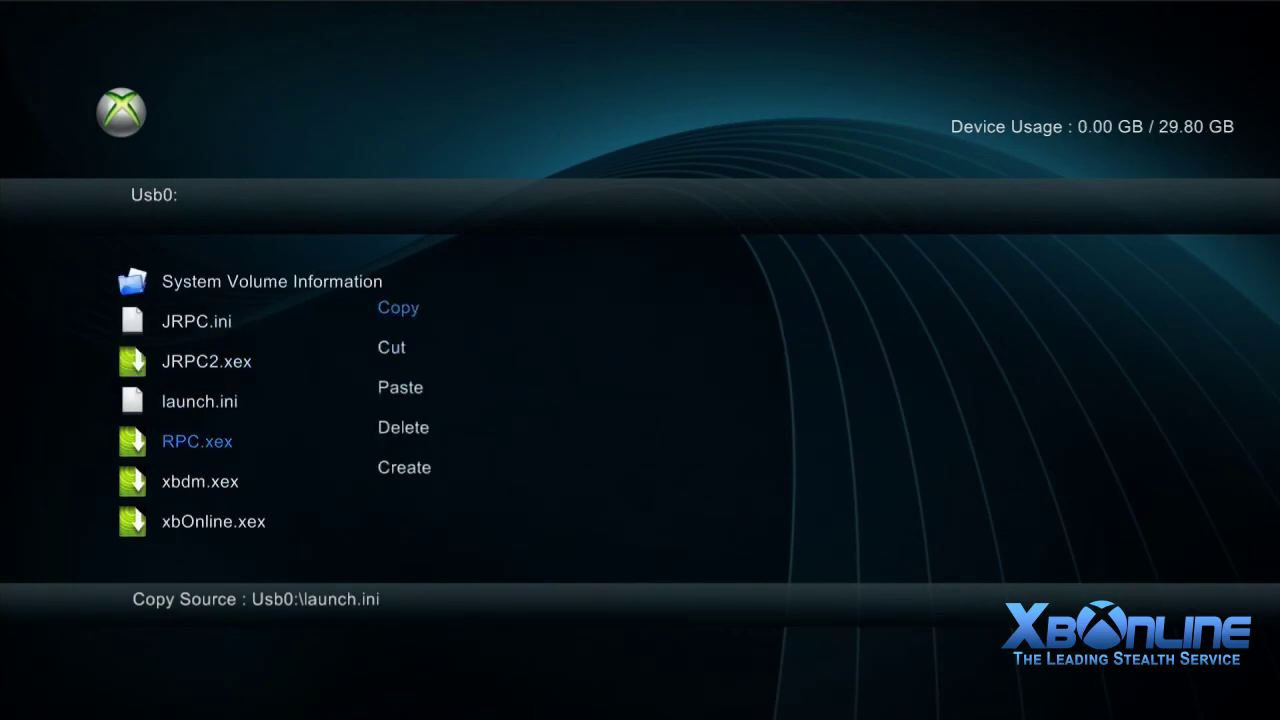
key("Return")
key("Down")
key("Return")
key("Menu")
key("Down")
key("Down")
key("Return")
key("Up")
key("Return")
Copy xbdm.xex from Usb0 and paste it into the Hdd1 root
key("Down")
key("Down")
key("Down")
key("Down")
key("Down")
key("Menu")
key("Up")
key("Up")
key("Return")
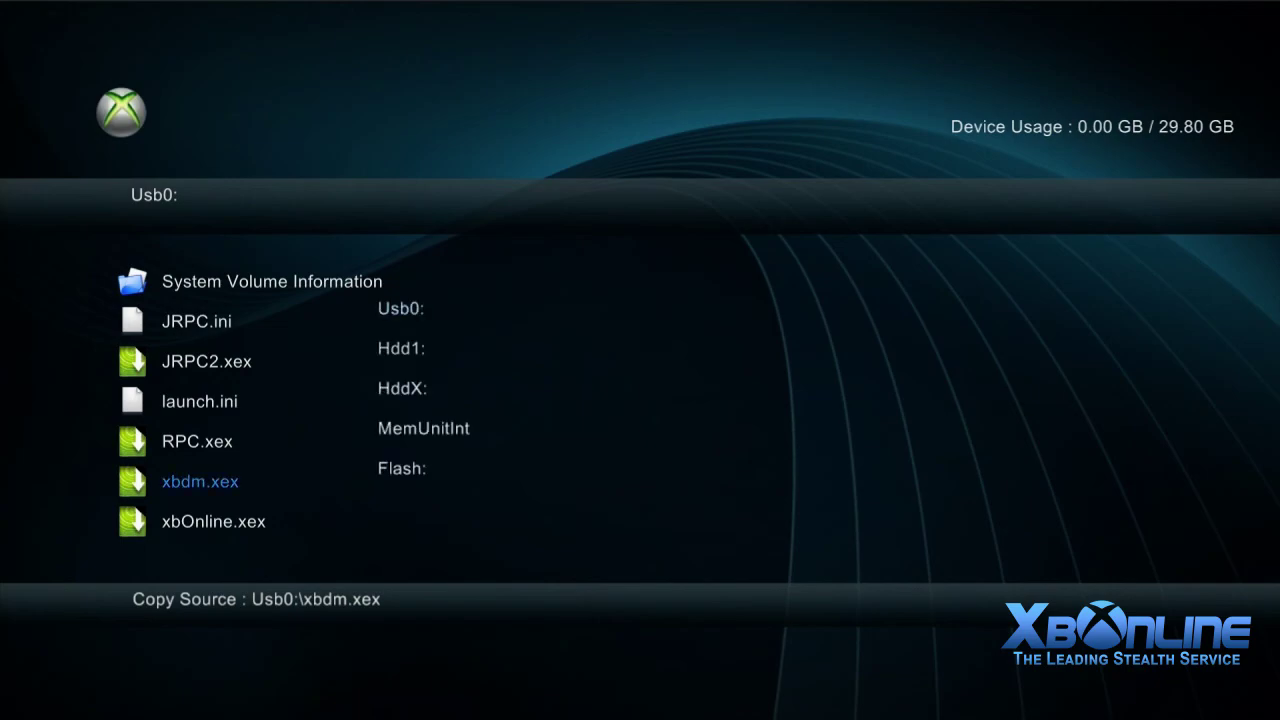
key("Down")
key("Return")
key("Menu")
key("Down")
key("Down")
key("Return")
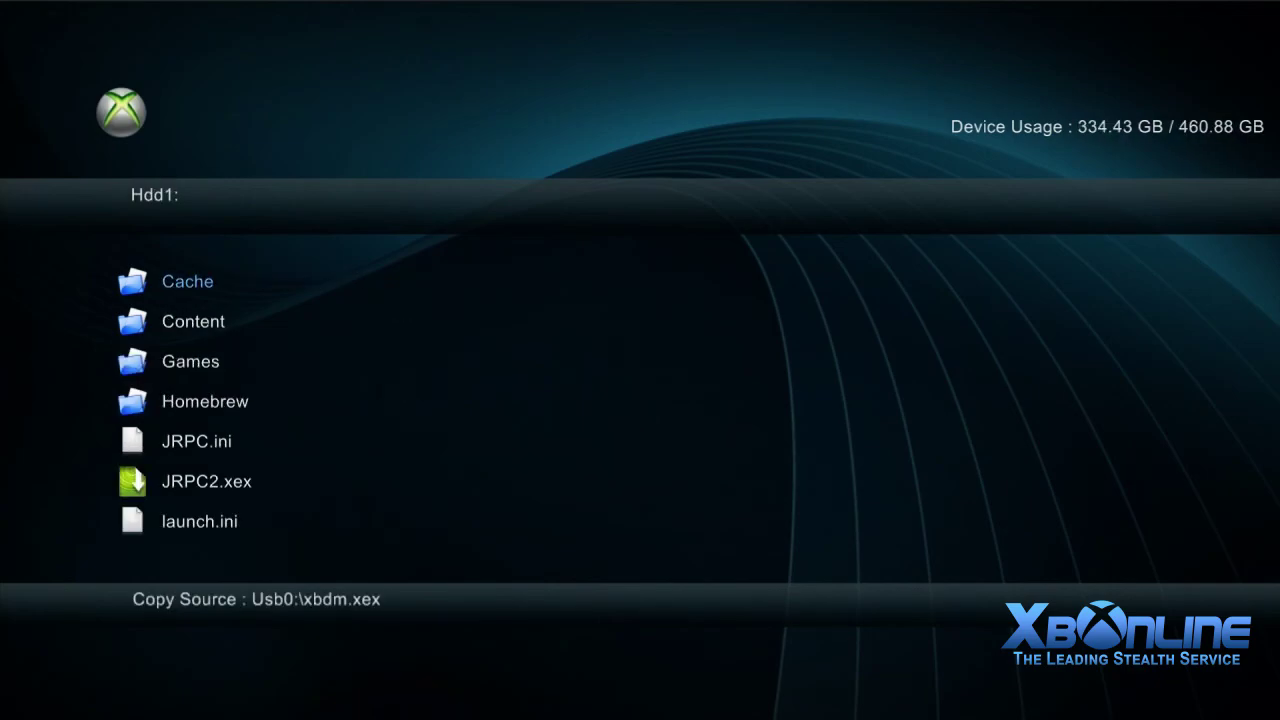
Copy xbOnline.xex to the Hdd1 root and check that it is listed there
key("Return")
key("Up")
key("Menu")
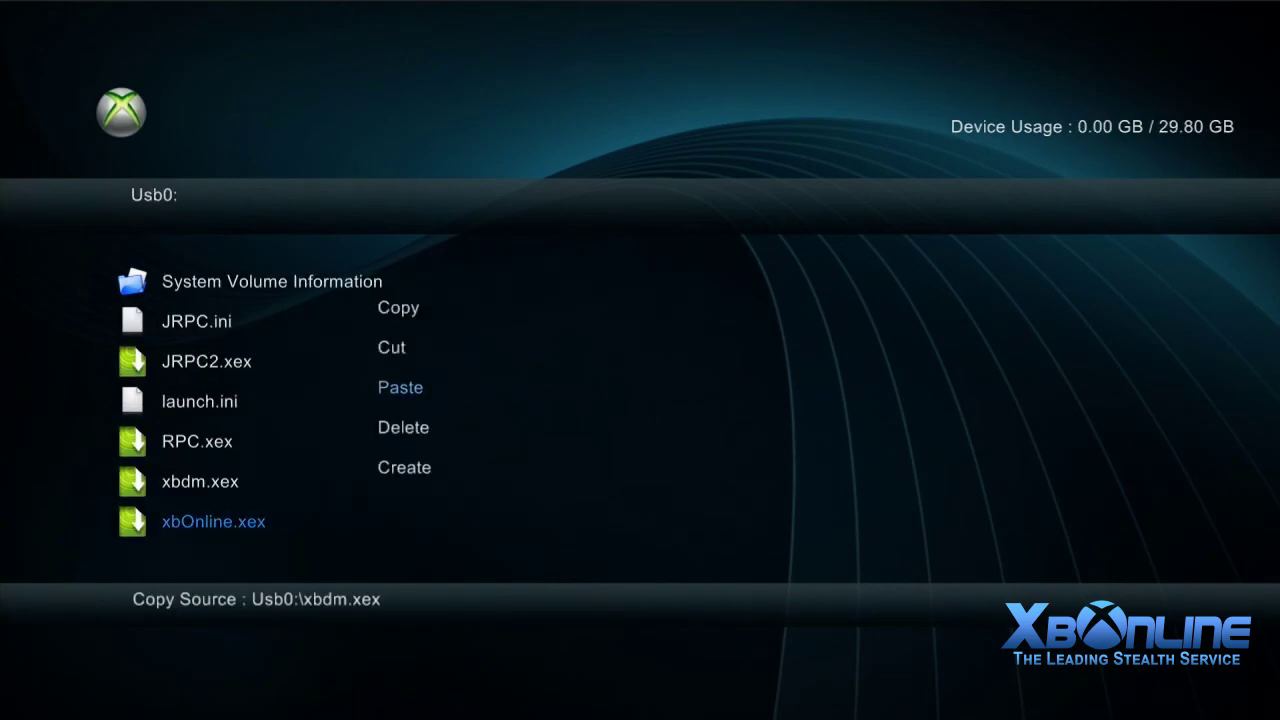
key("Up")
key("Up")
key("Return")
key("Down")
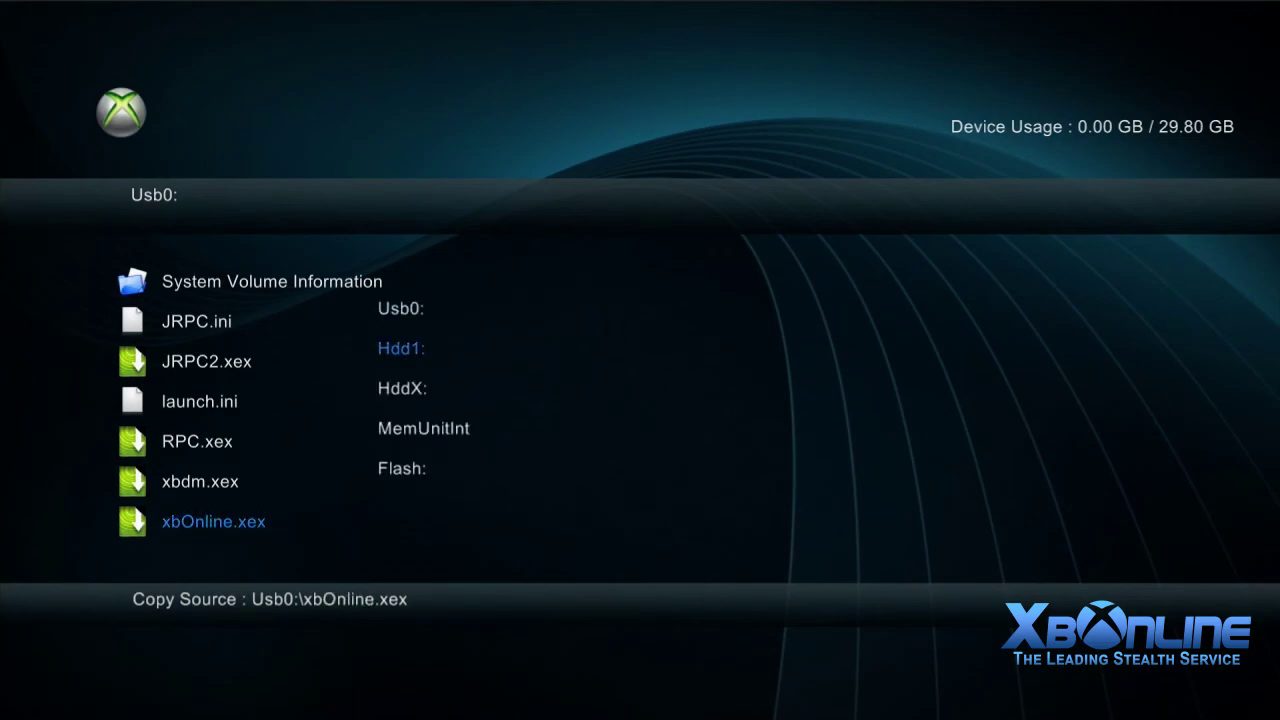
key("Return")
key("Menu")
key("Down")
key("Down")
key("Return")
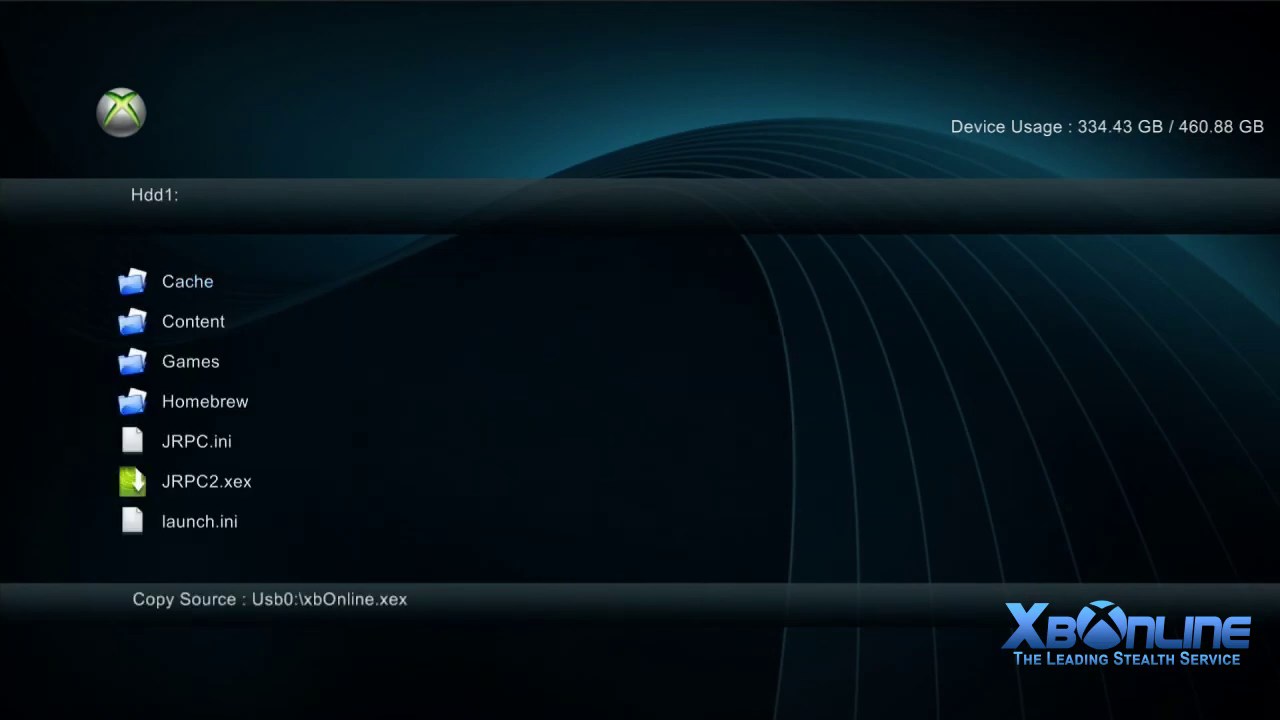
key("Up")
key("Up")
key("Up")
key("Up")
key("Up")
key("Up")
key("Down")
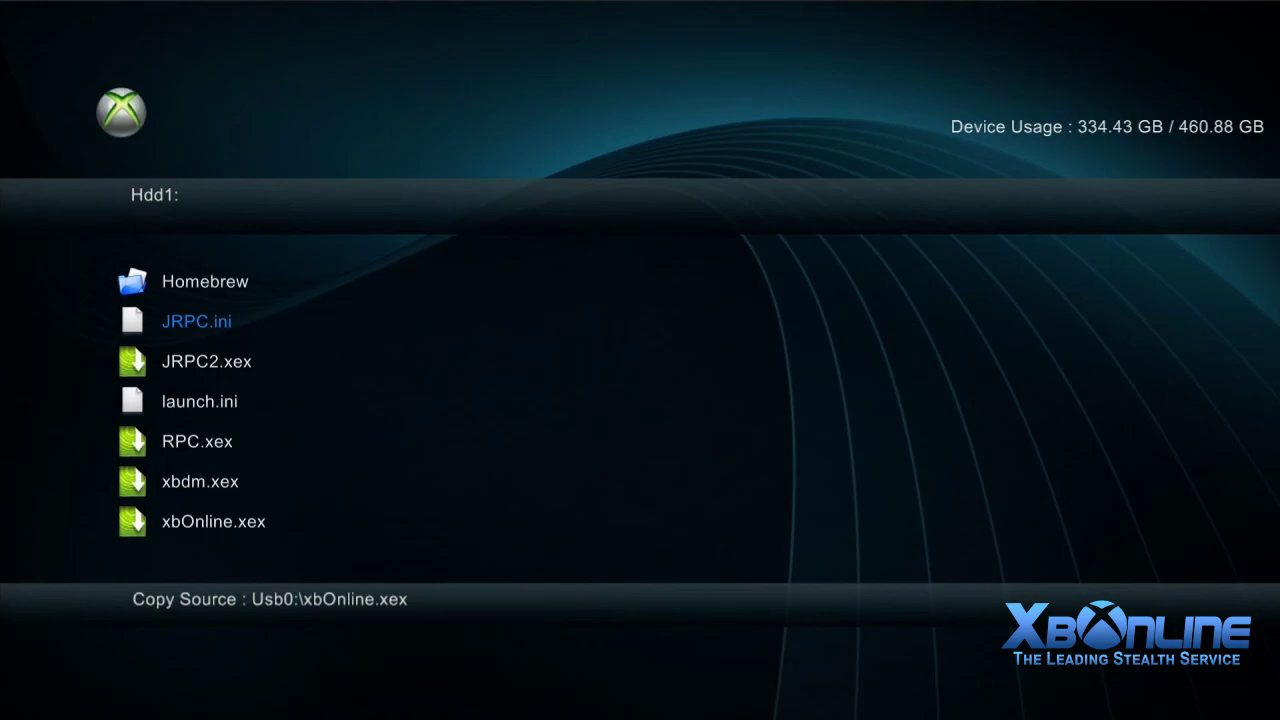
key("Down")
key("Down")
key("Down")
key("Down")
key("Down")
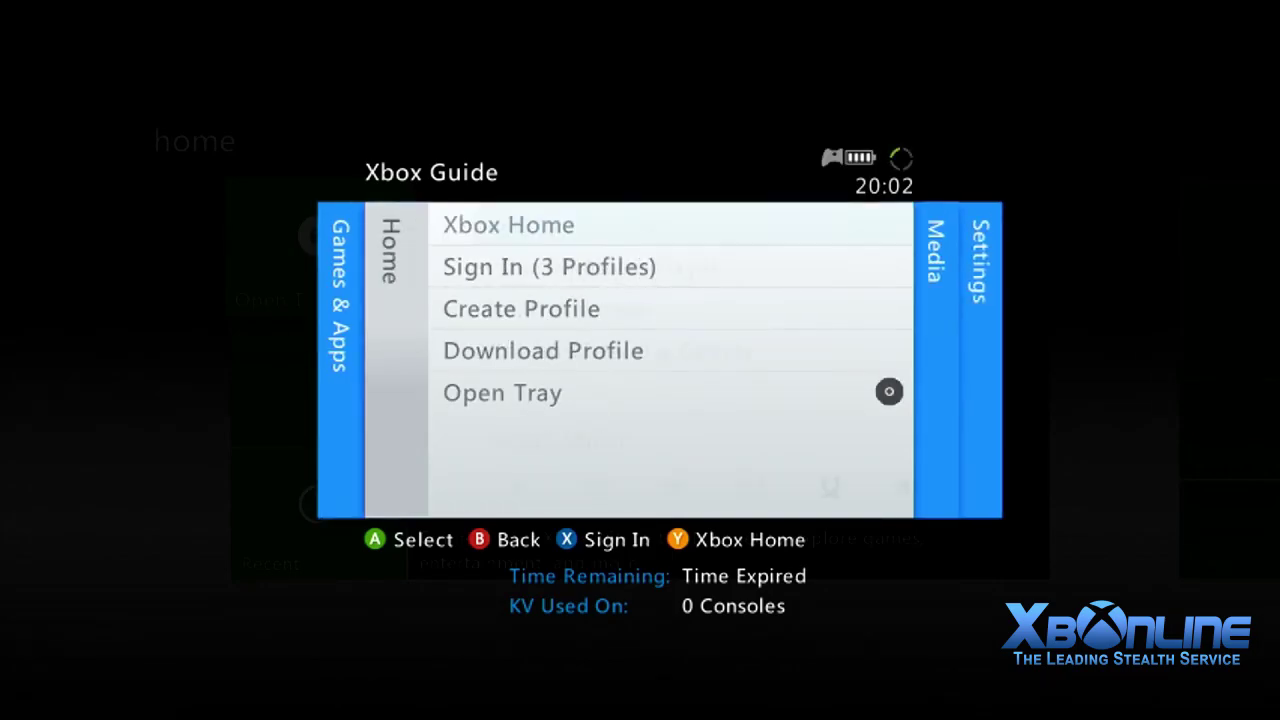
Open xbOnline Menu from the Guide's Settings and choose Claim Token
key("Right")
key("Right")
key("Down")
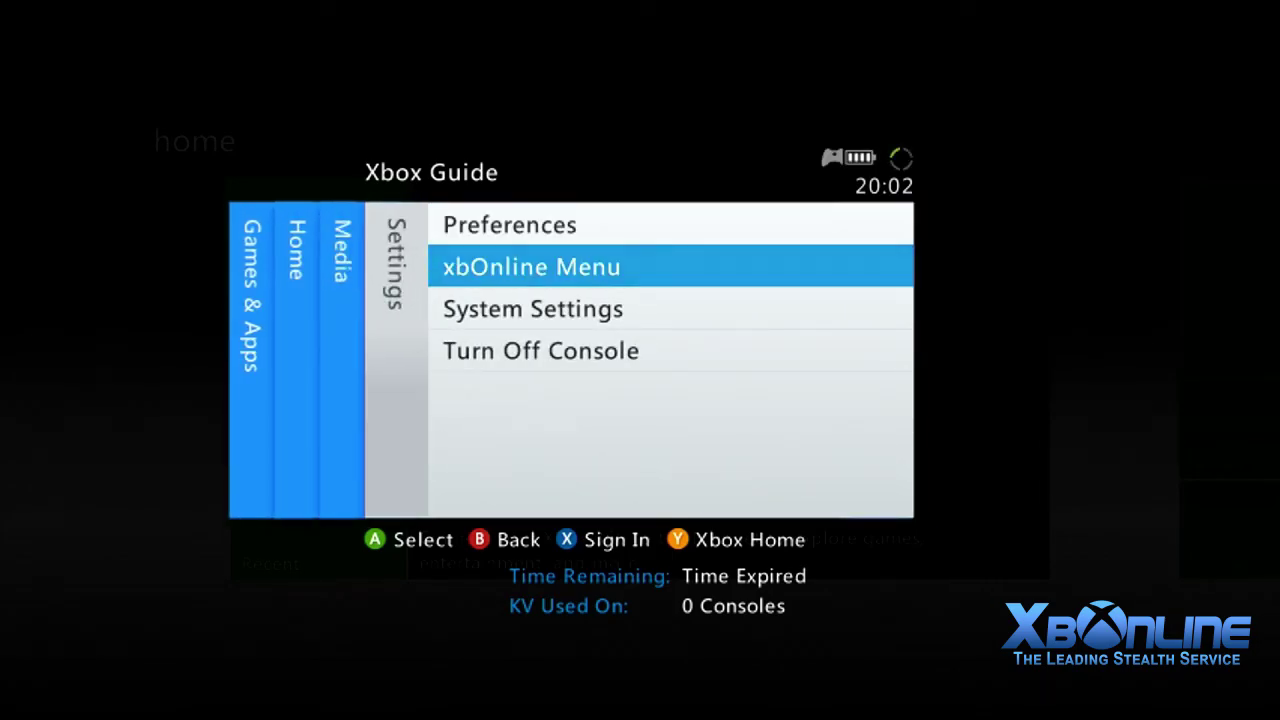
key("Return")
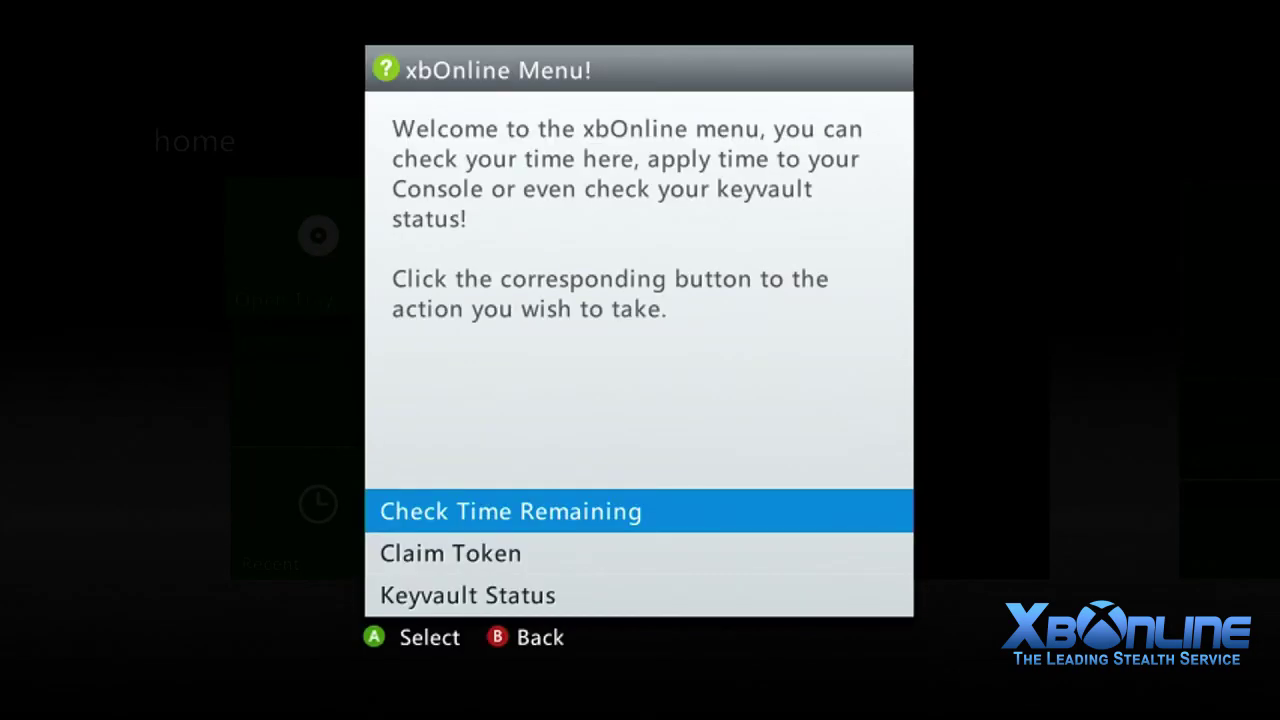
key("Down")
key("Return")
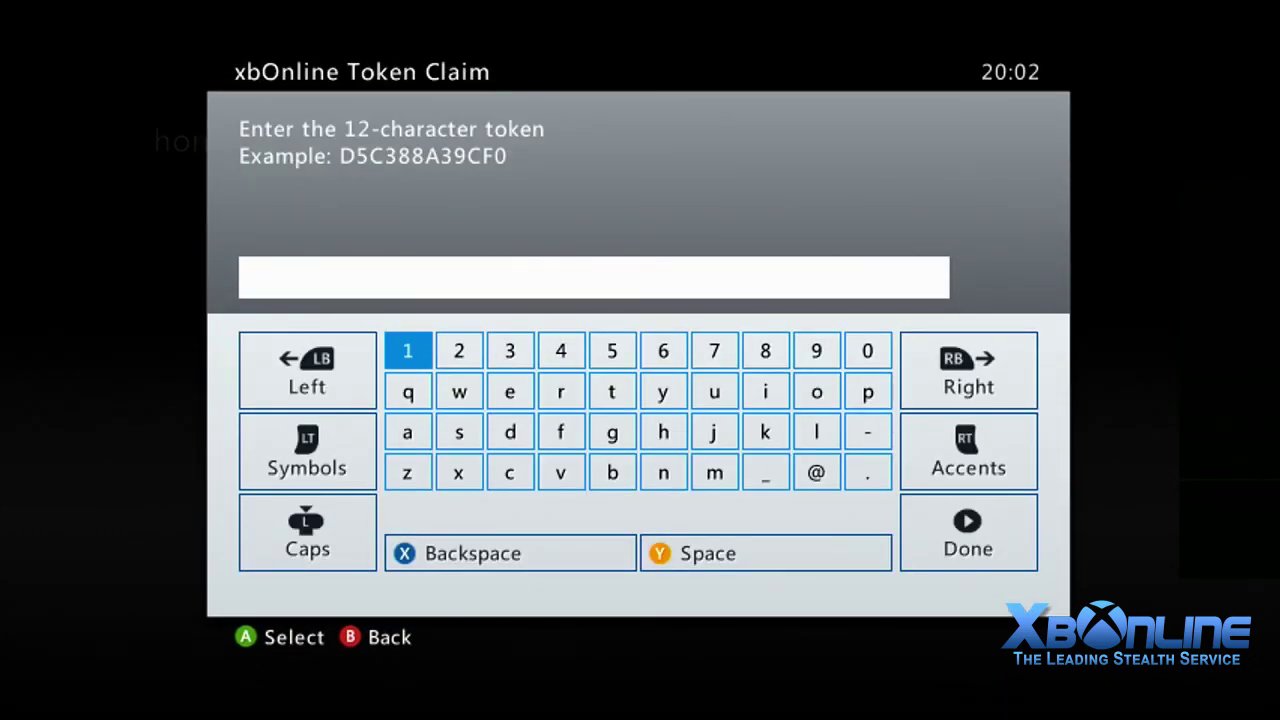
key("Right")
key("Right")
key("Right")
key("Right")
key("Right")
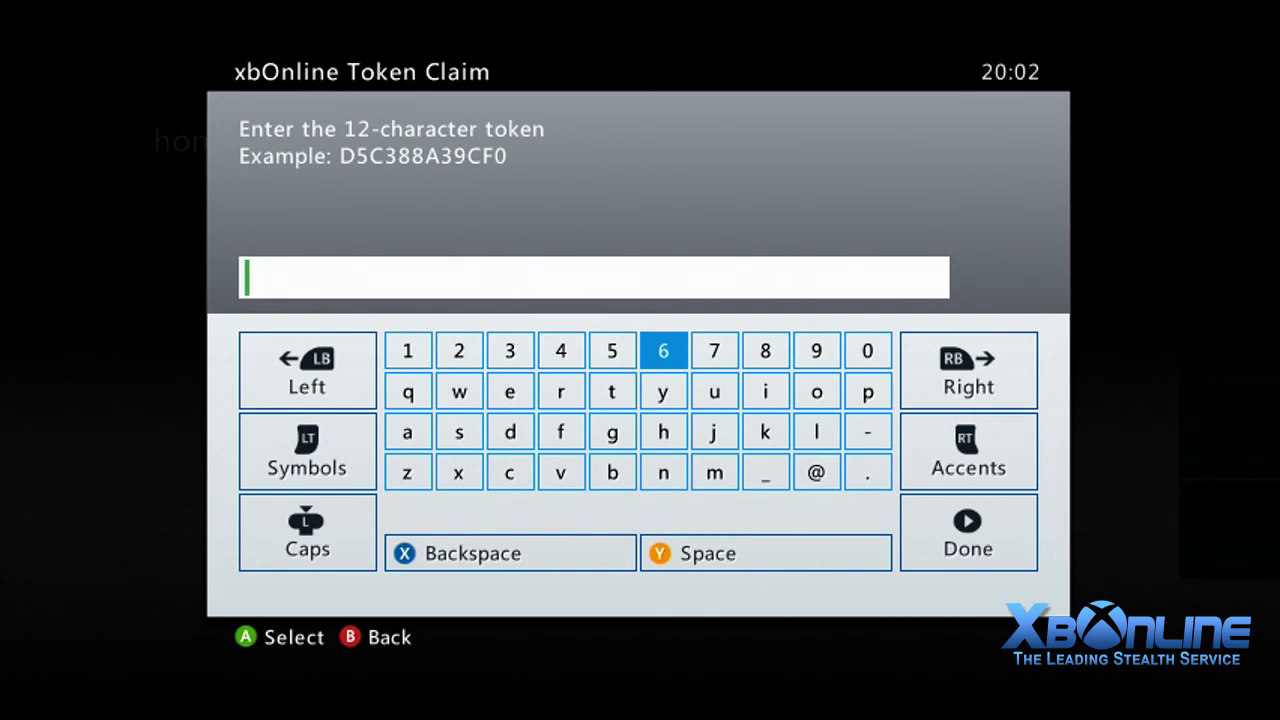
Enter the first characters of the xbOnline token, switching to capitals for the letters
key("Left")
key("Caps_Lock")
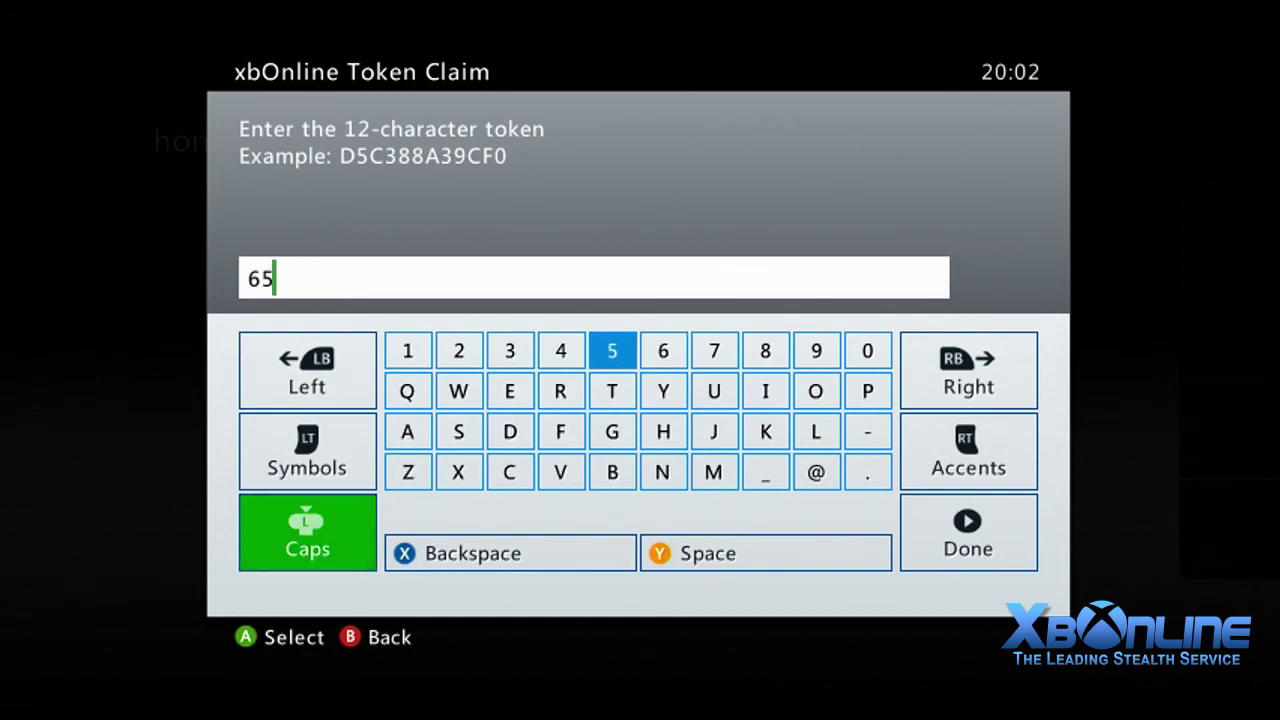
key("Down")
key("Down")
key("Down")
key("Up")
key("Left")
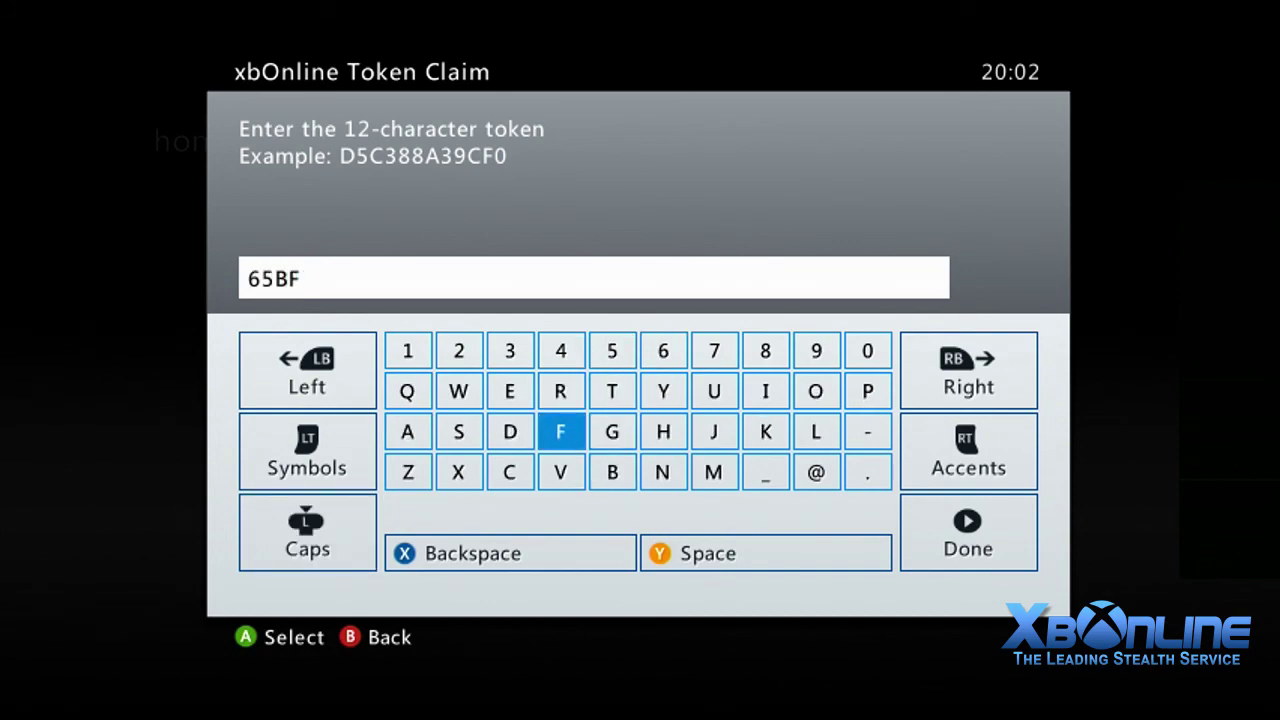
key("Left")
key("Left")
key("Left")
key("Left")
key("Right")
key("Right")
key("Right")
key("Right")
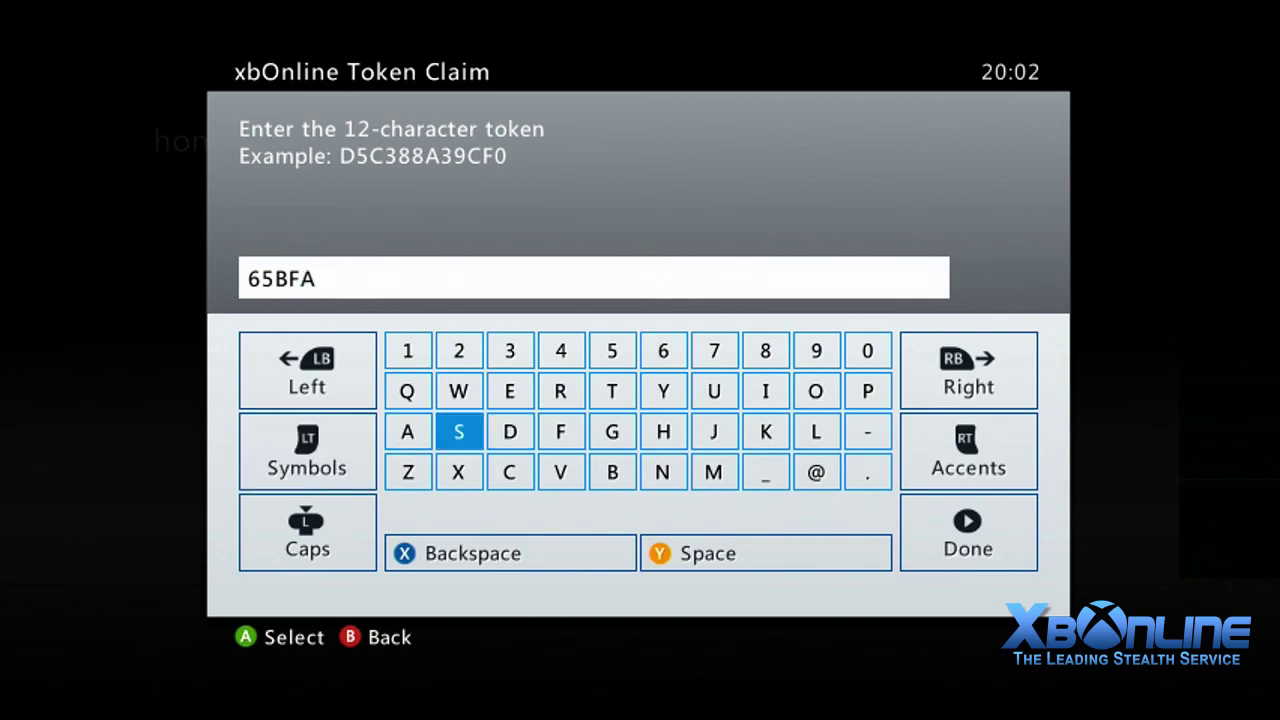
key("Right")
key("Up")
key("Up")
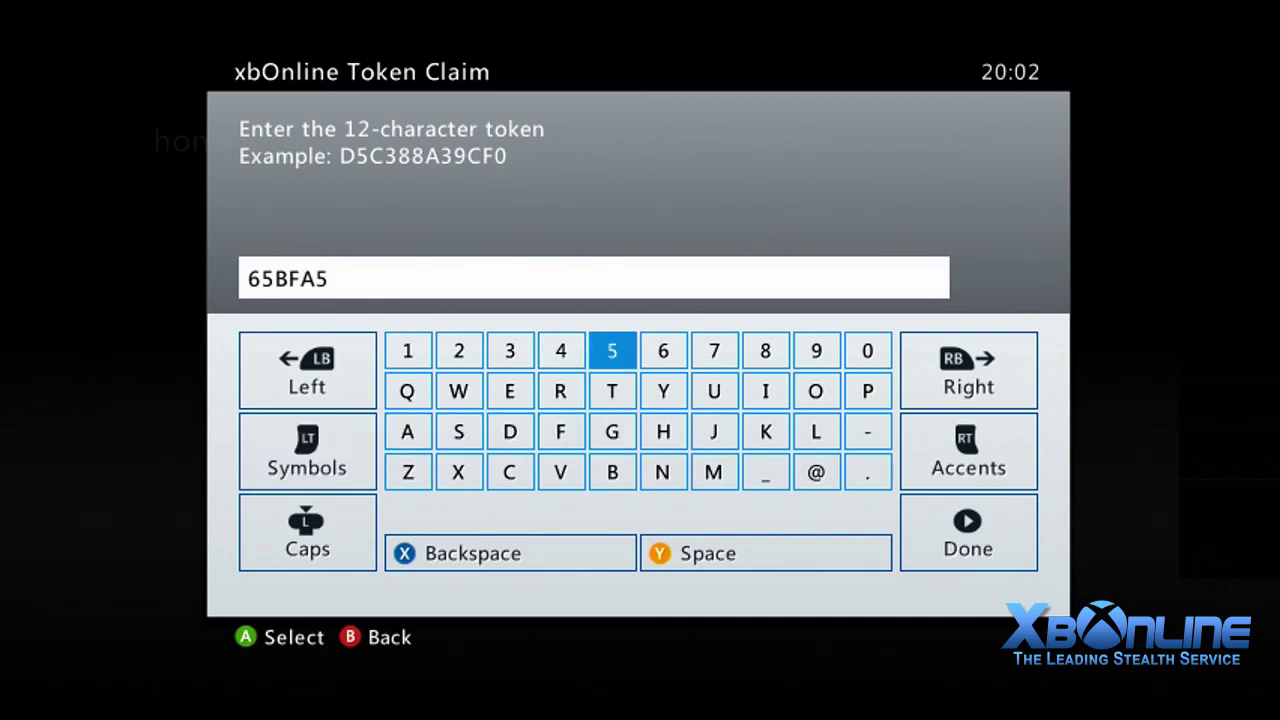
Enter the remaining characters of the 12-character token and submit it
key("Down")
key("Down")
key("Down")
key("Right")
key("Right")
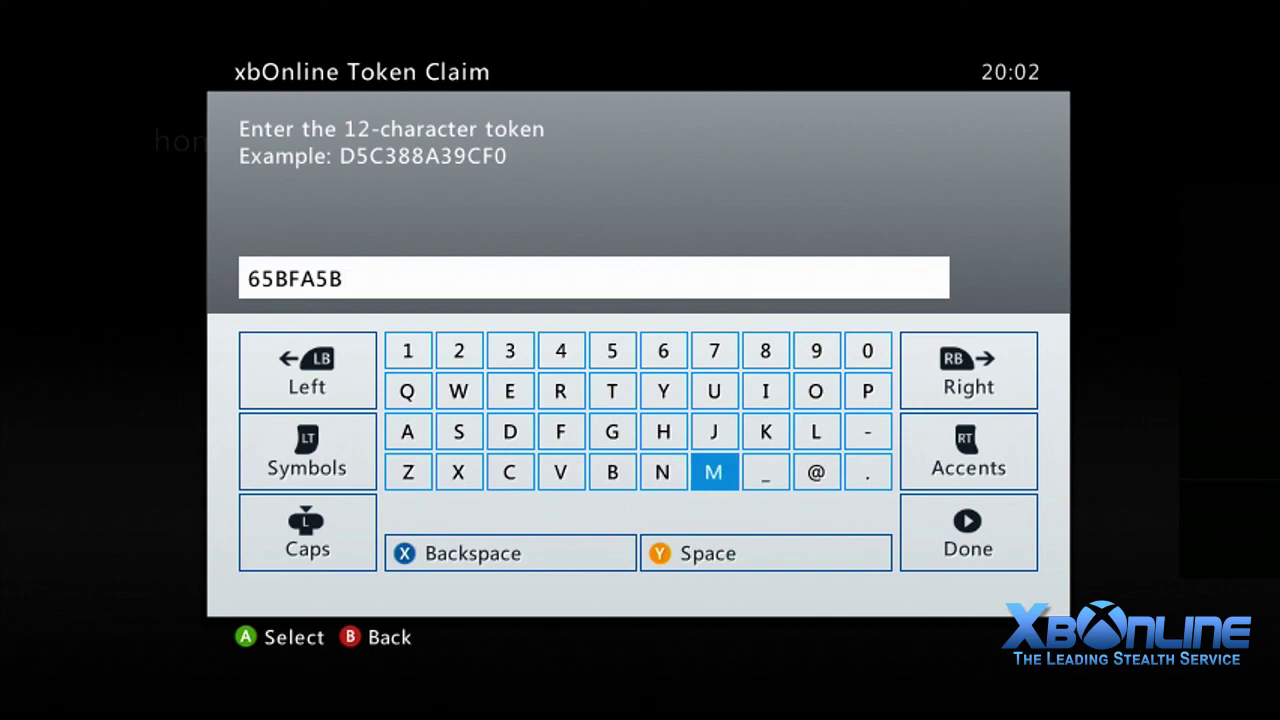
key("Up")
key("Up")
key("Up")
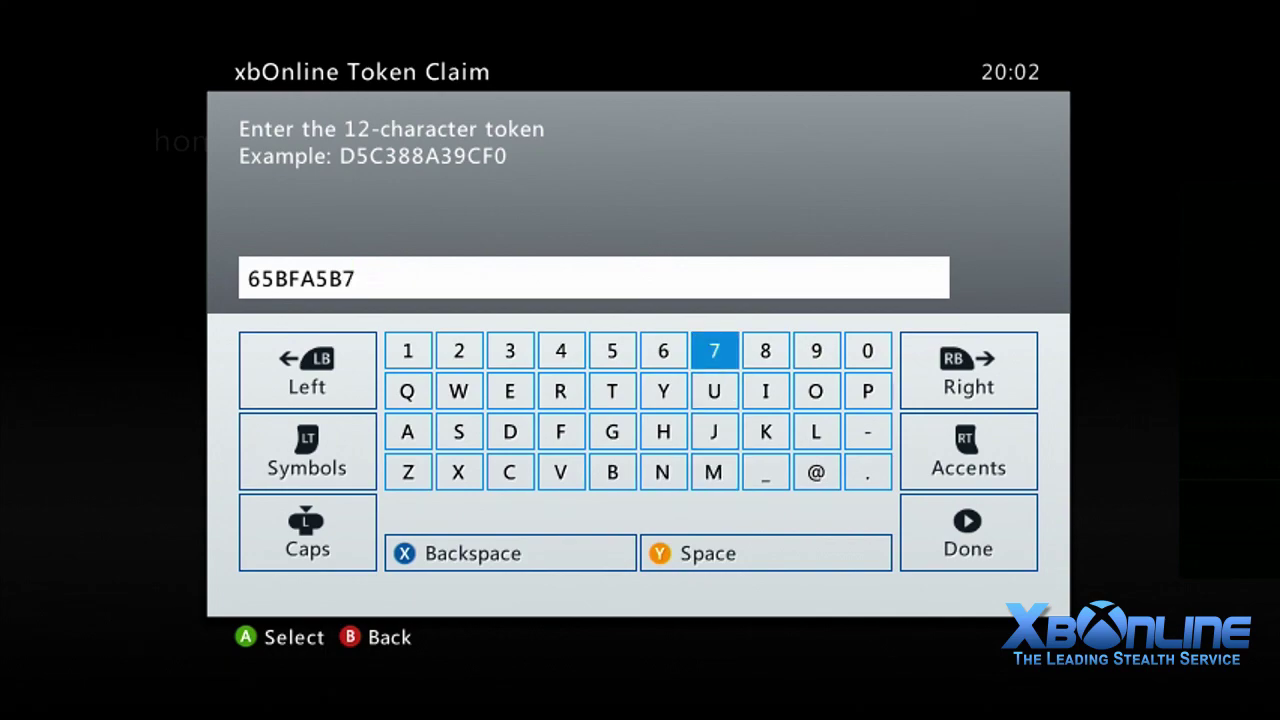
key("Down")
key("Left")
key("Left")
key("Left")
key("Down")
key("Left")
key("Left")
key("Up")
key("Up")
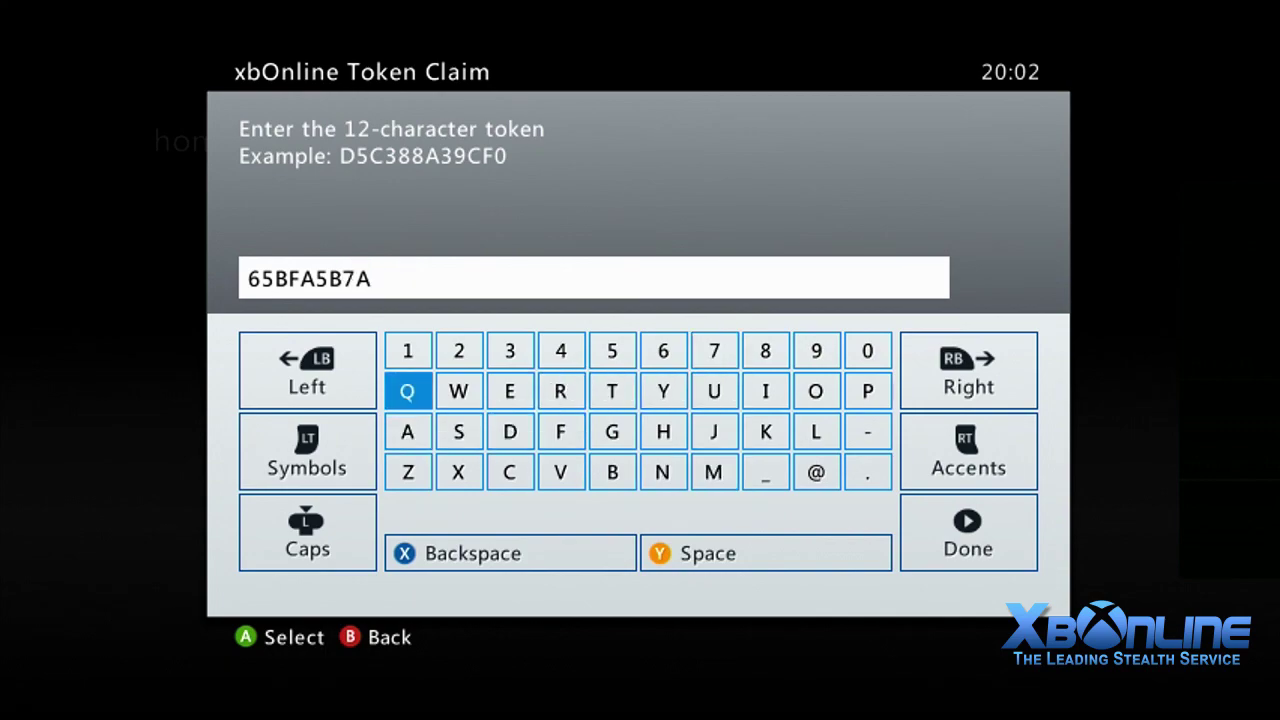
key("Right")
key("Right")
key("Right")
key("Right")
key("Right")
key("Right")
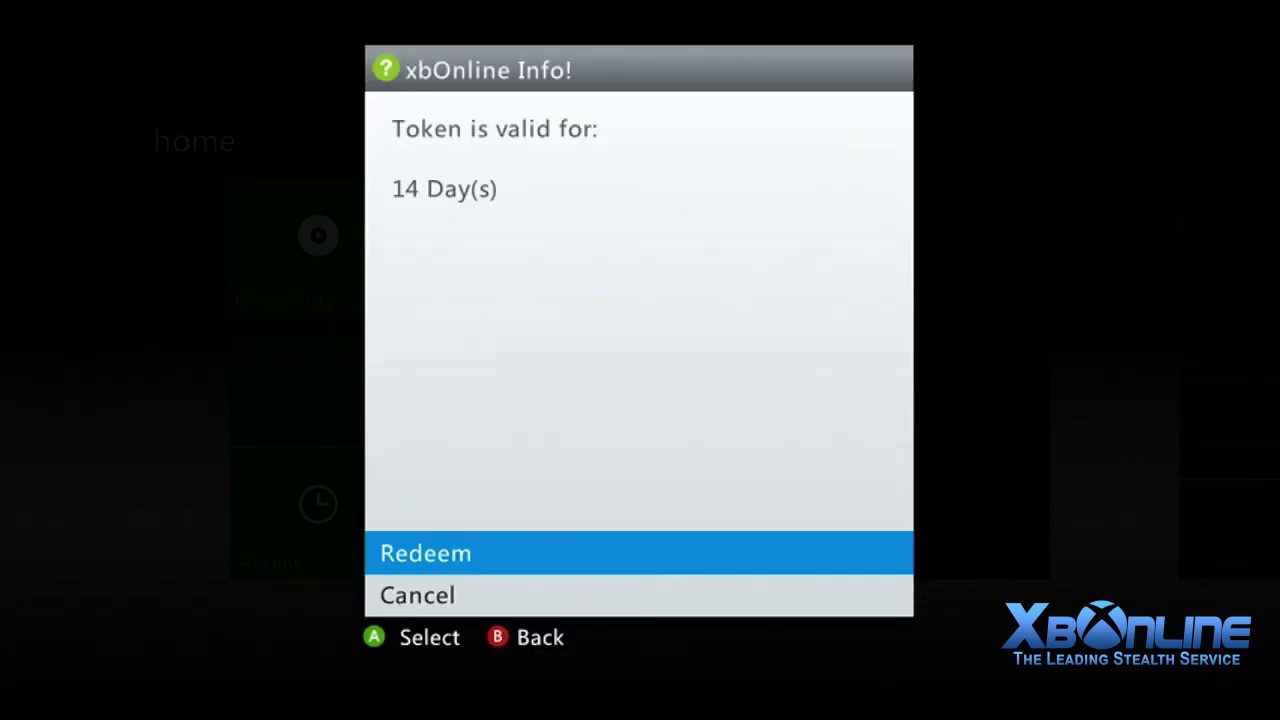
Redeem the 14-day token, confirm 13D 23H remaining, and close the guide
key("Return")
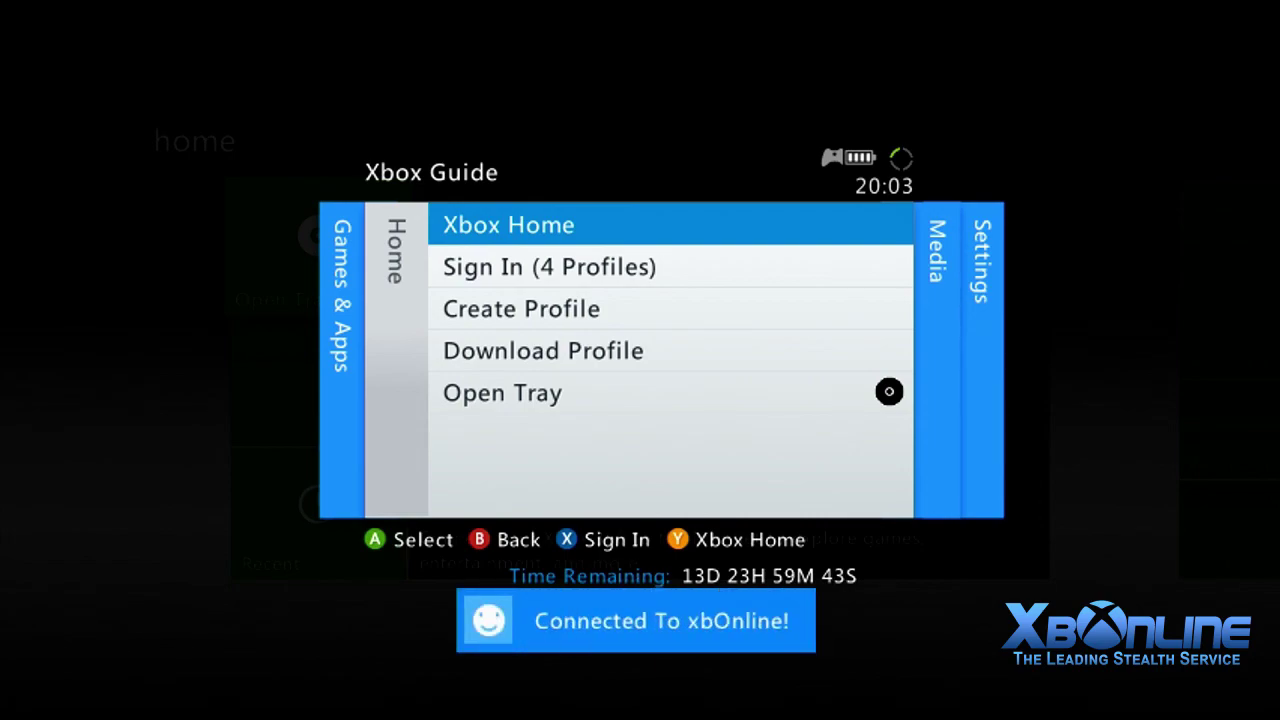
key("Escape")
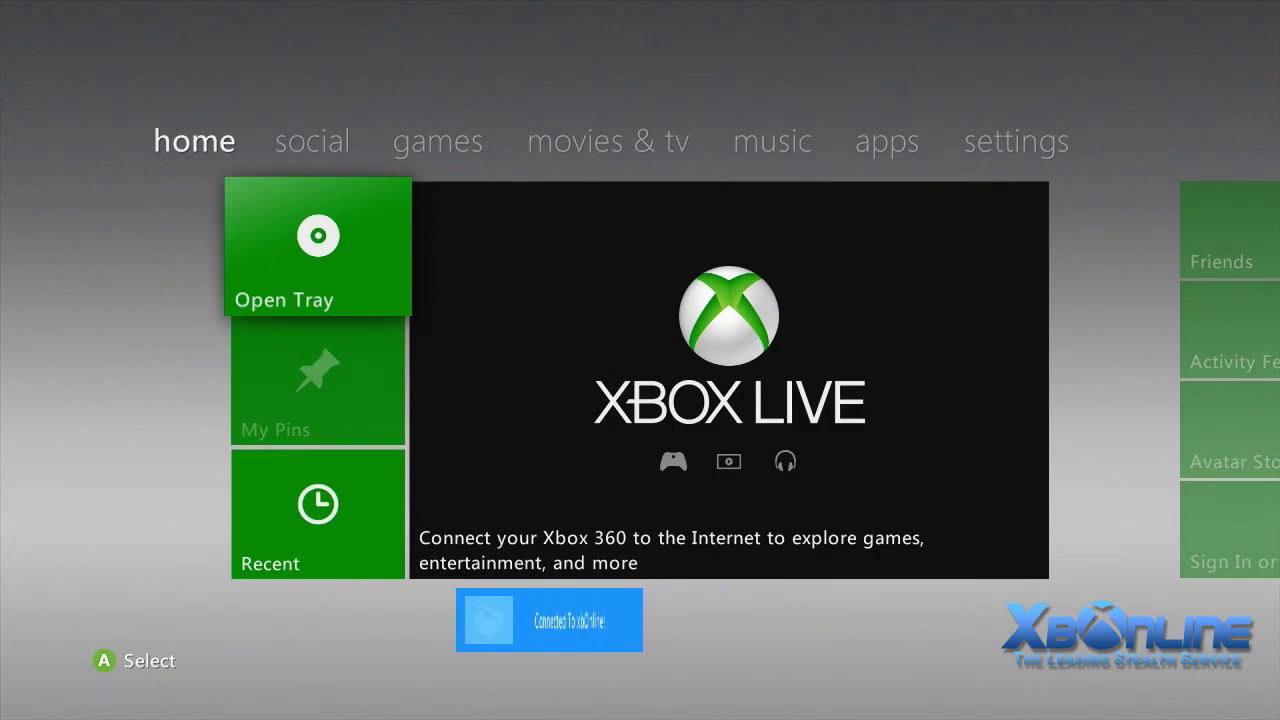